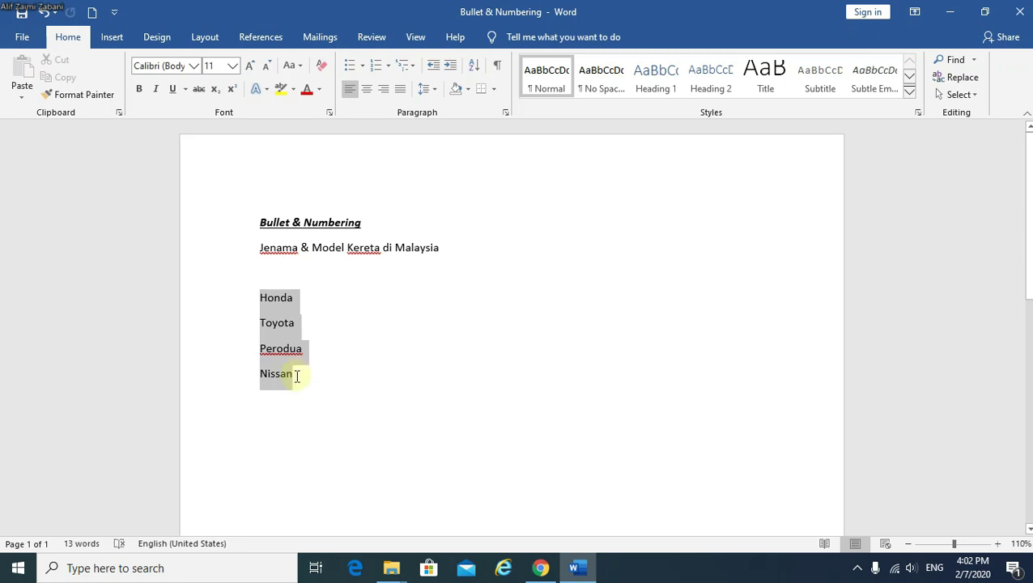
Apply hollow circle bullets to the four car brands from Honda to Nissan, and change them to arrowhead bullets.
drag(297, 376, 298, 375)
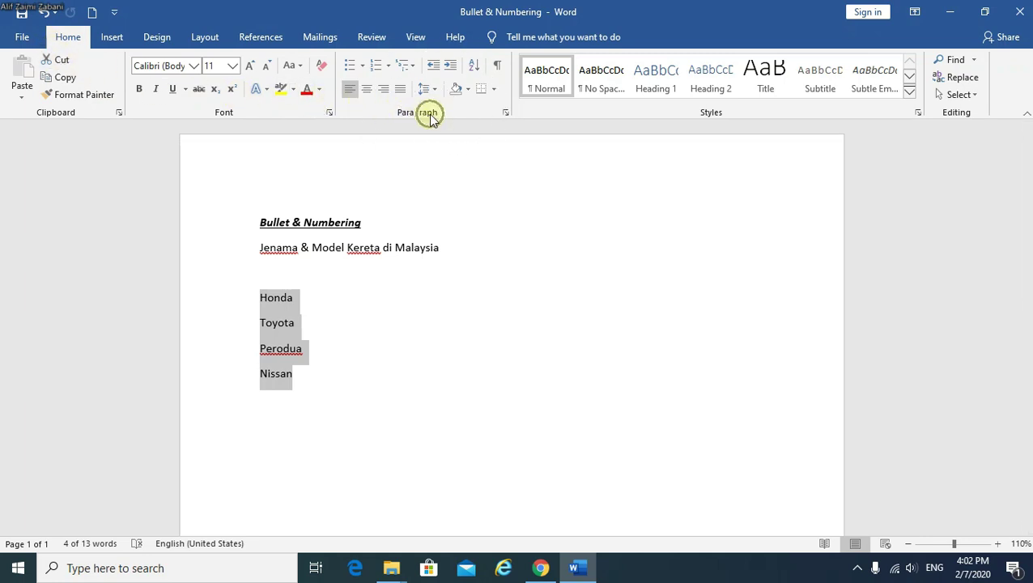
click(364, 67)
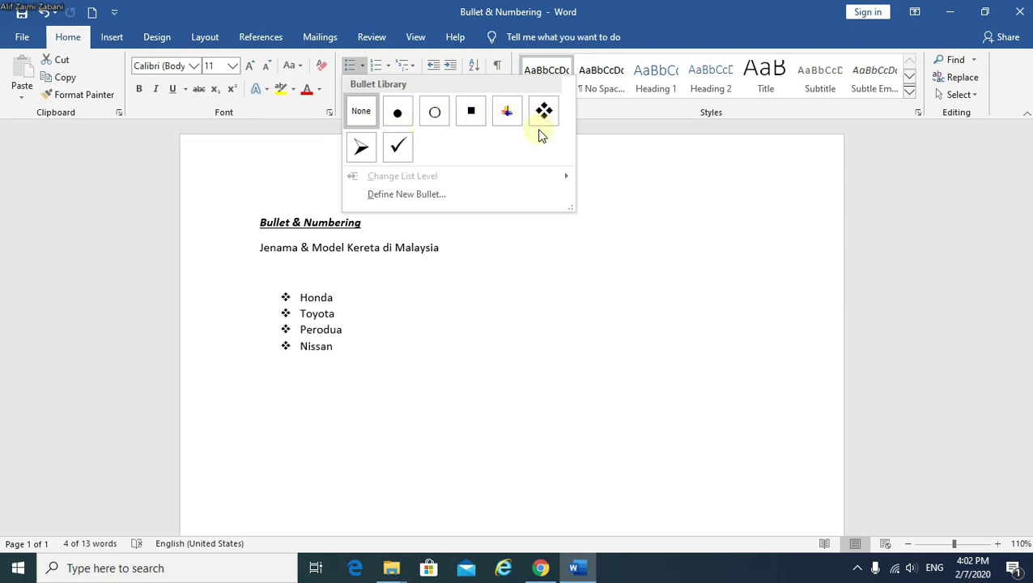
click(435, 115)
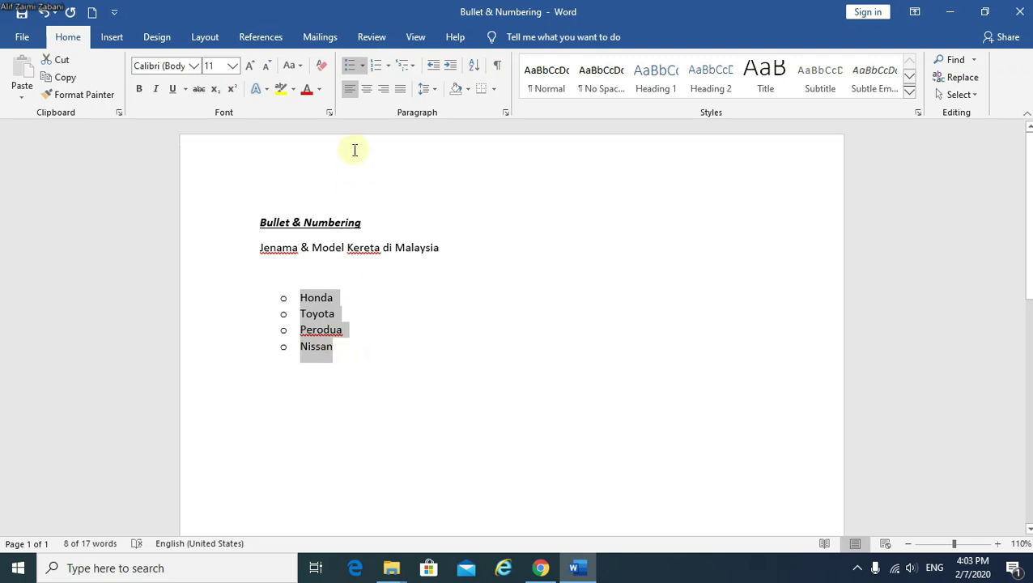
click(364, 70)
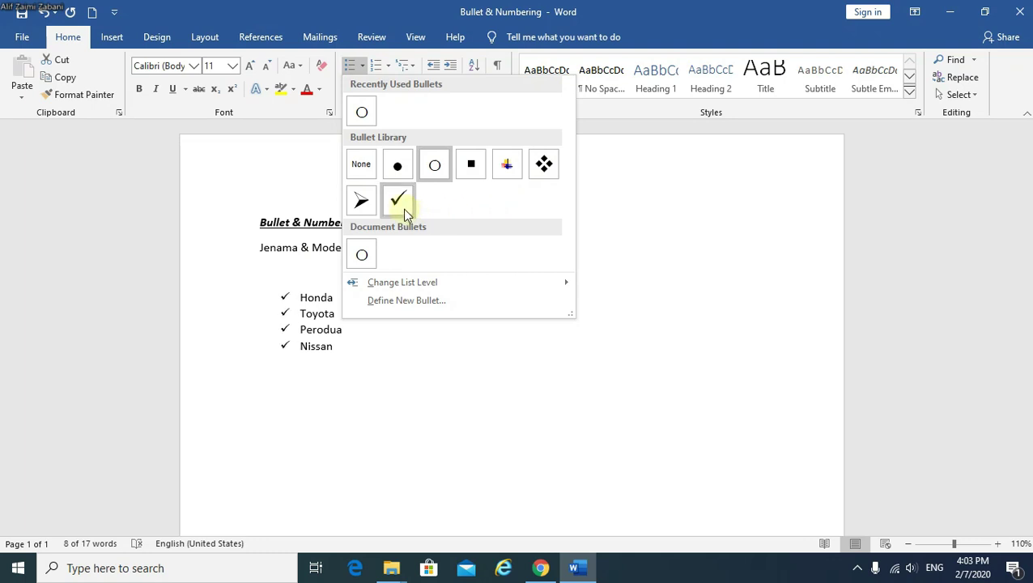
click(362, 201)
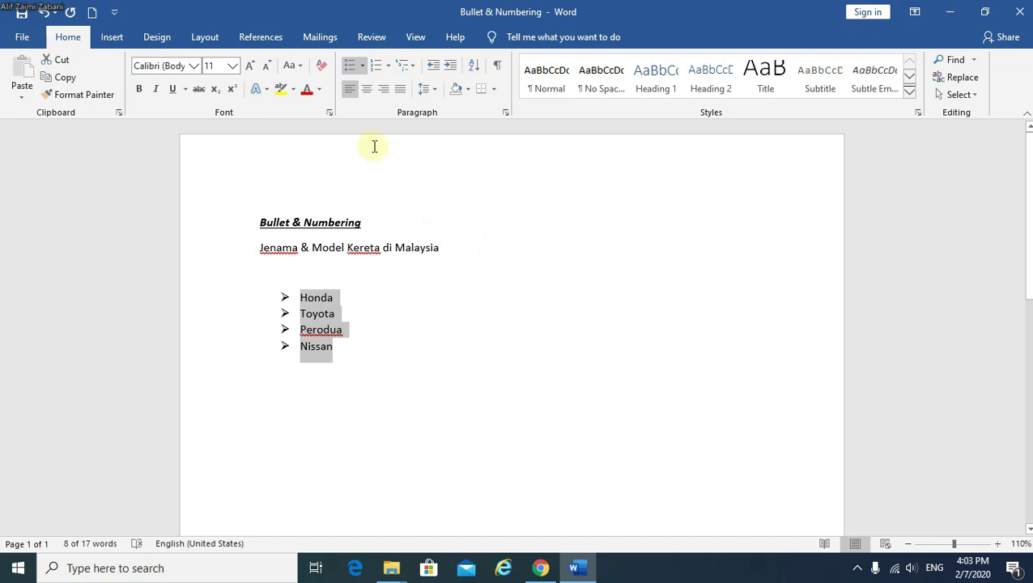
Start defining a new bullet for the selected car brands and open the choice of symbols for it.
click(364, 65)
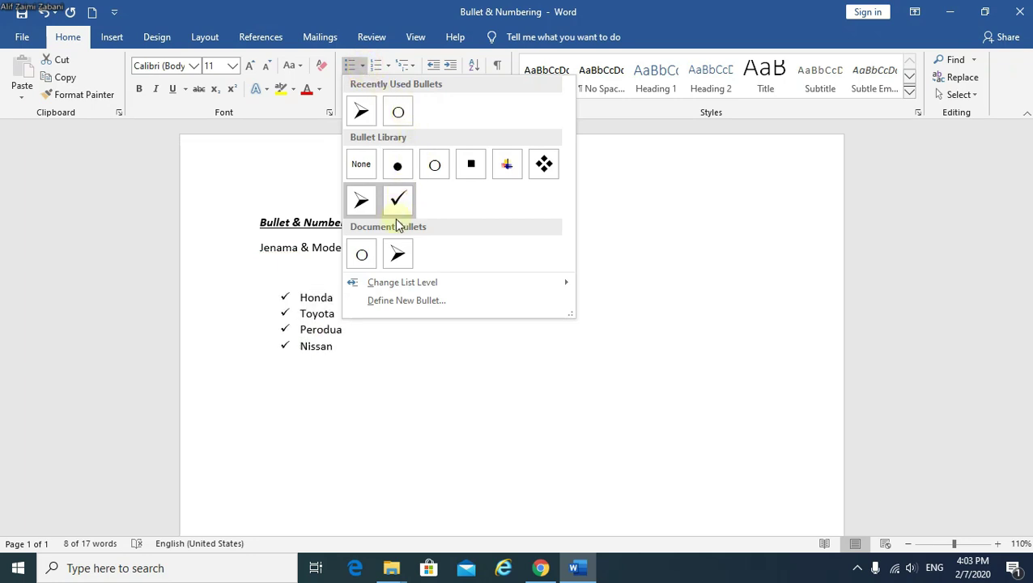
click(468, 304)
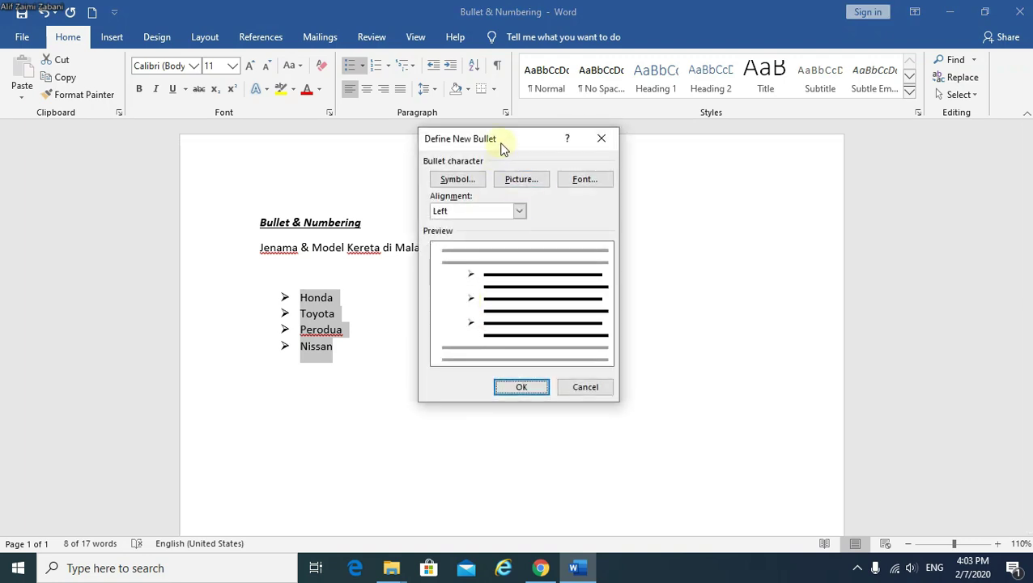
click(511, 143)
drag(512, 144, 529, 147)
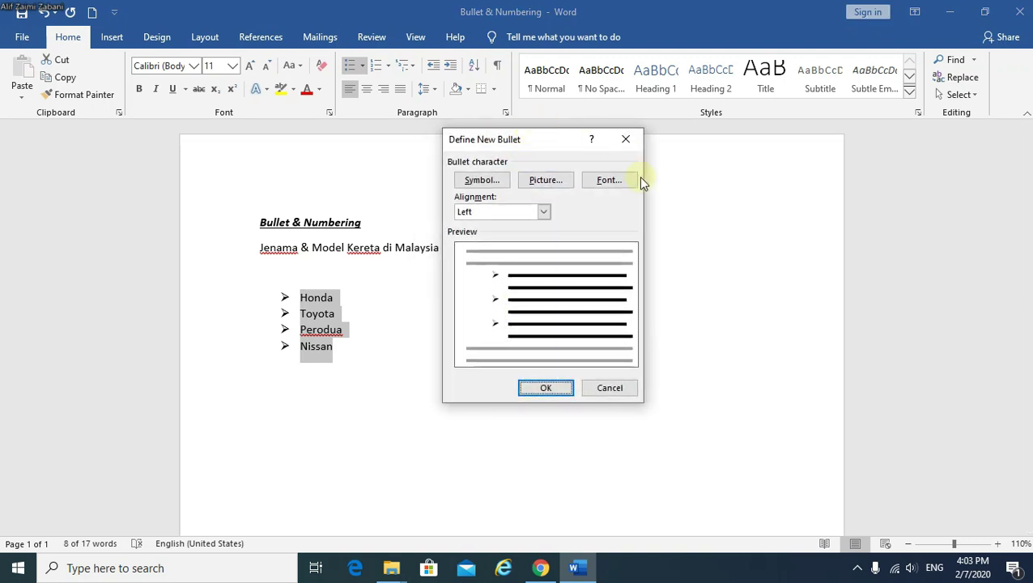
click(494, 185)
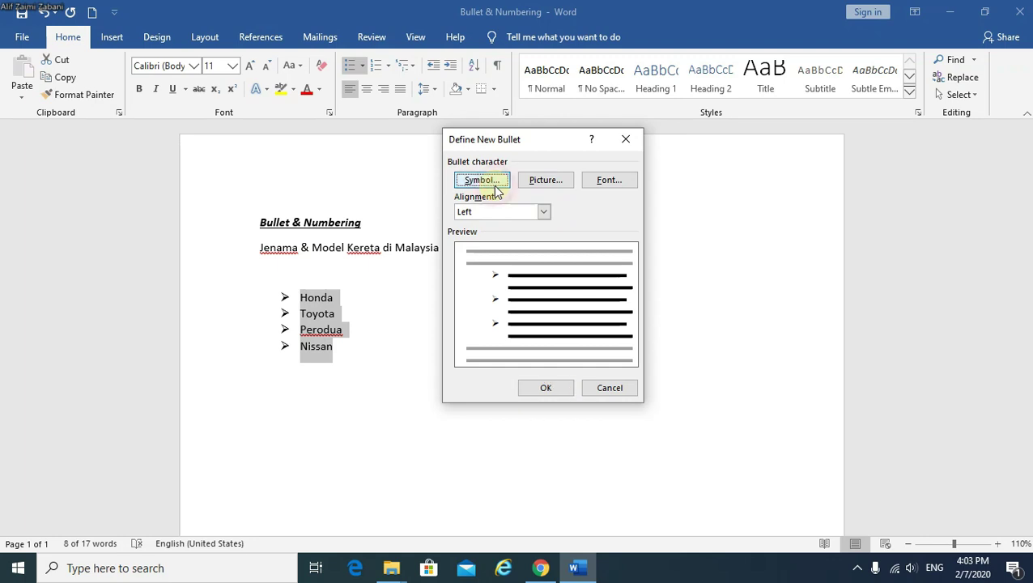
click(496, 188)
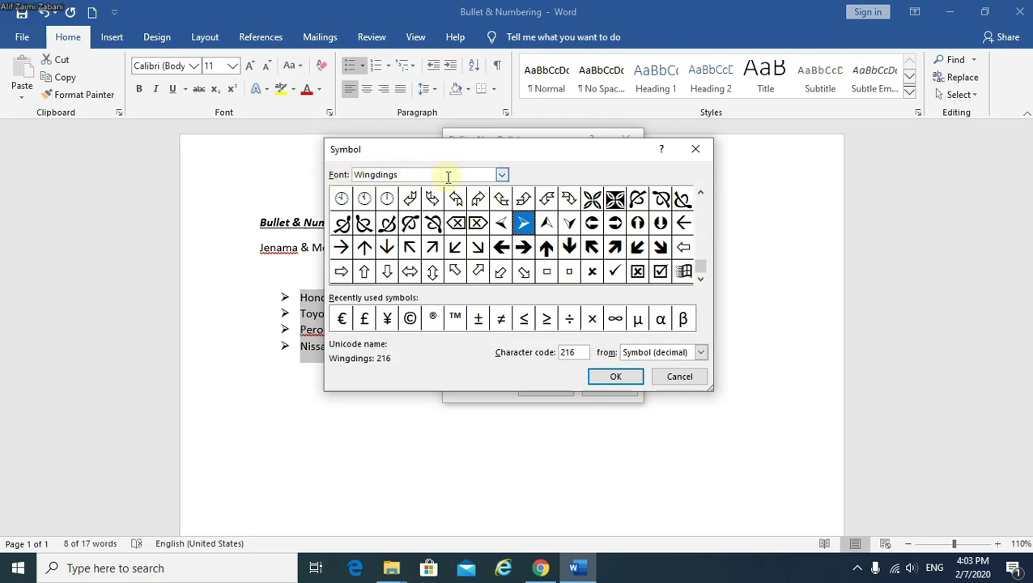
Browse the Agency FB and Wingdings symbol sets for a possible bullet character.
click(502, 175)
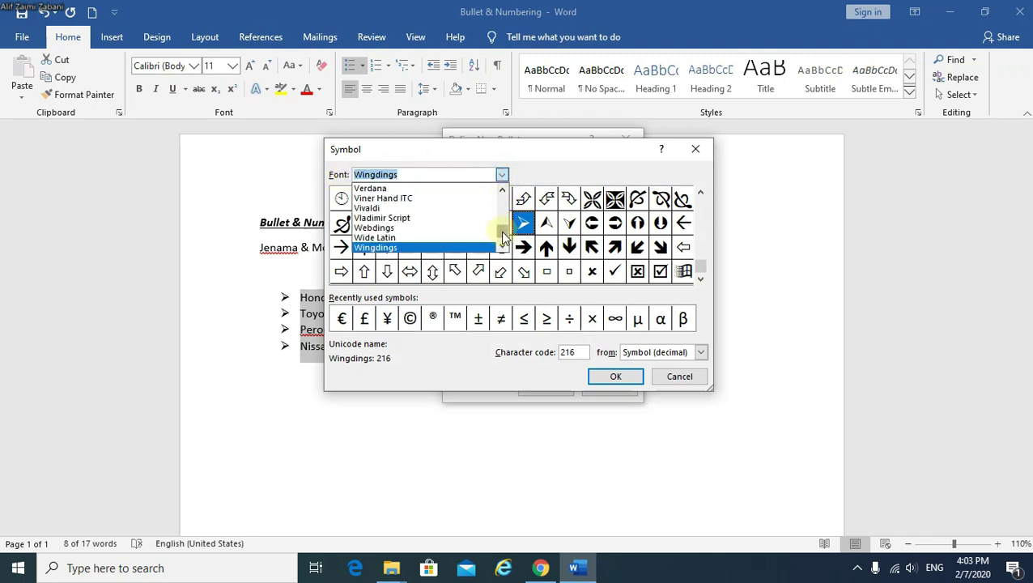
drag(500, 231, 503, 194)
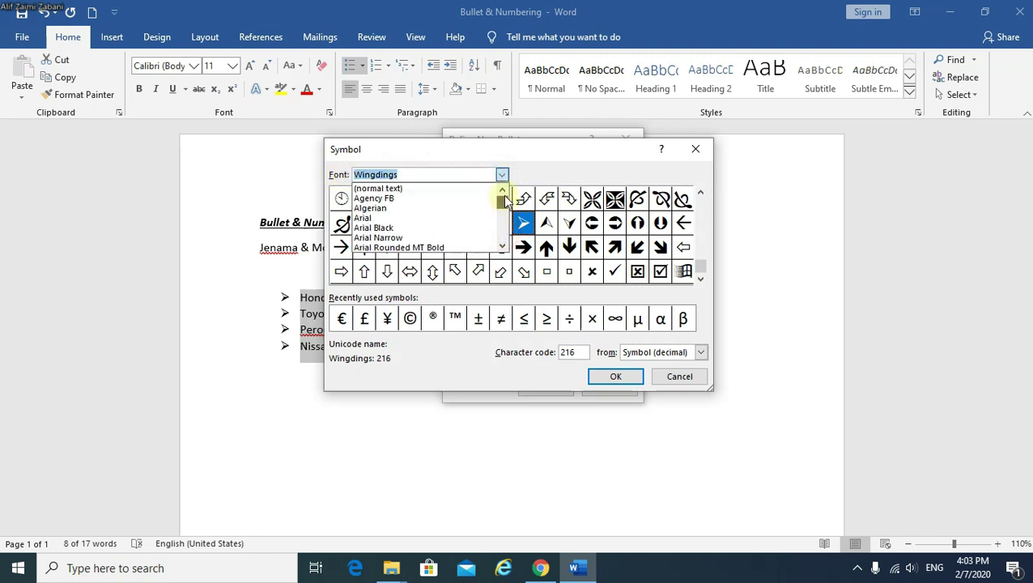
click(444, 208)
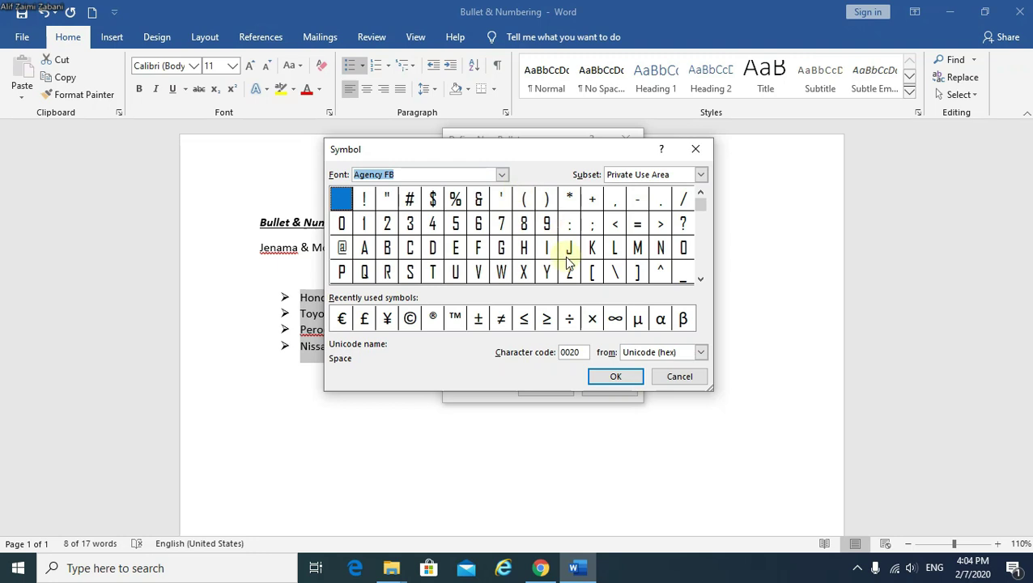
click(502, 175)
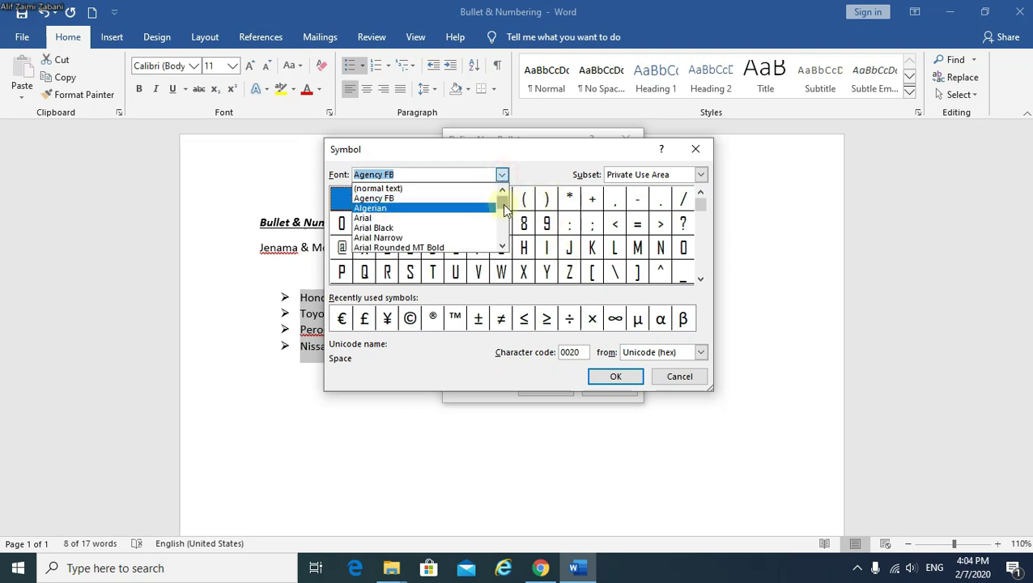
drag(504, 209, 501, 234)
scroll(472, 235, up, 2)
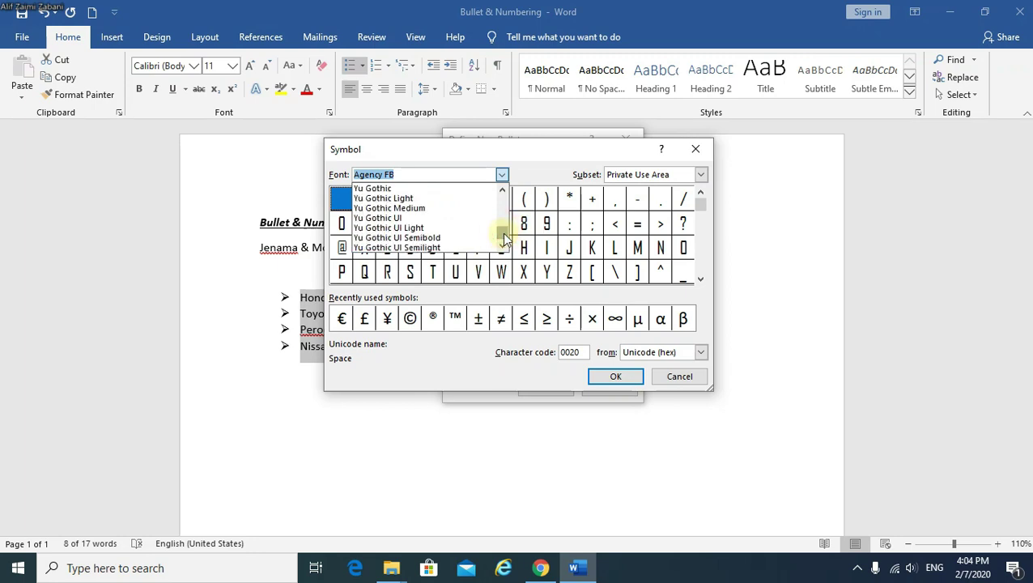
click(502, 193)
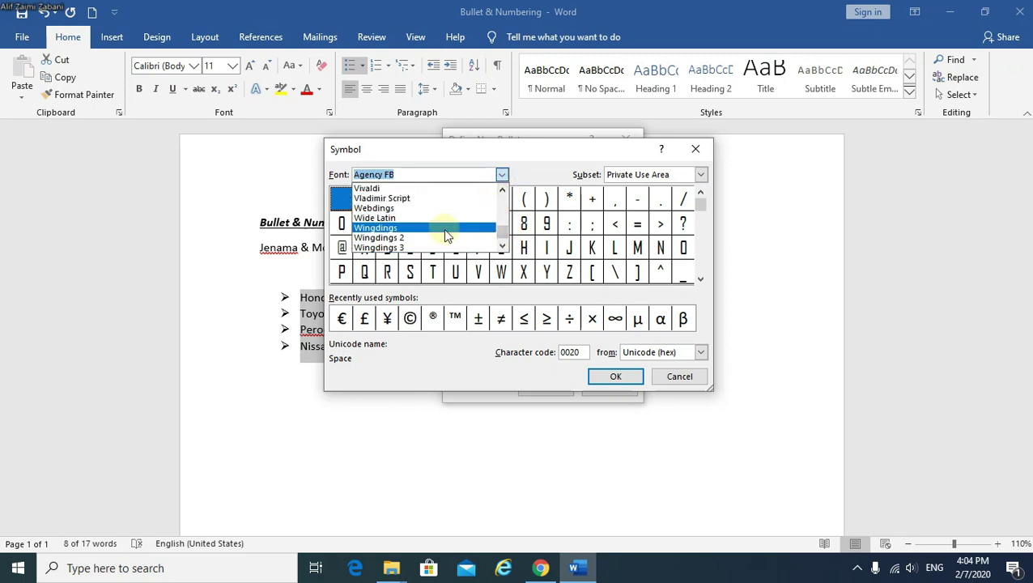
click(443, 228)
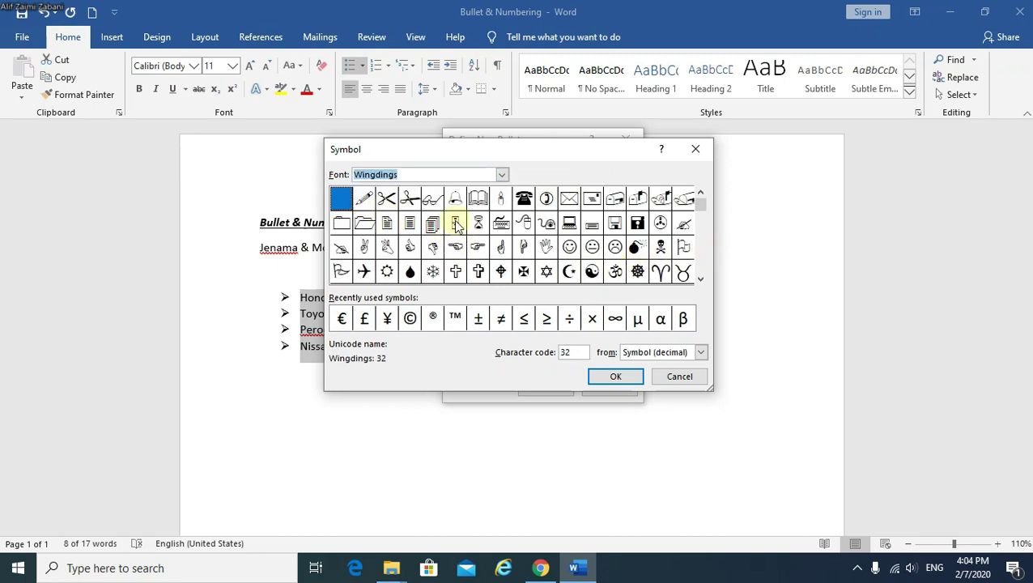
Choose the trophy symbol from the Webdings font, character code 37, as the new bullet character.
click(502, 178)
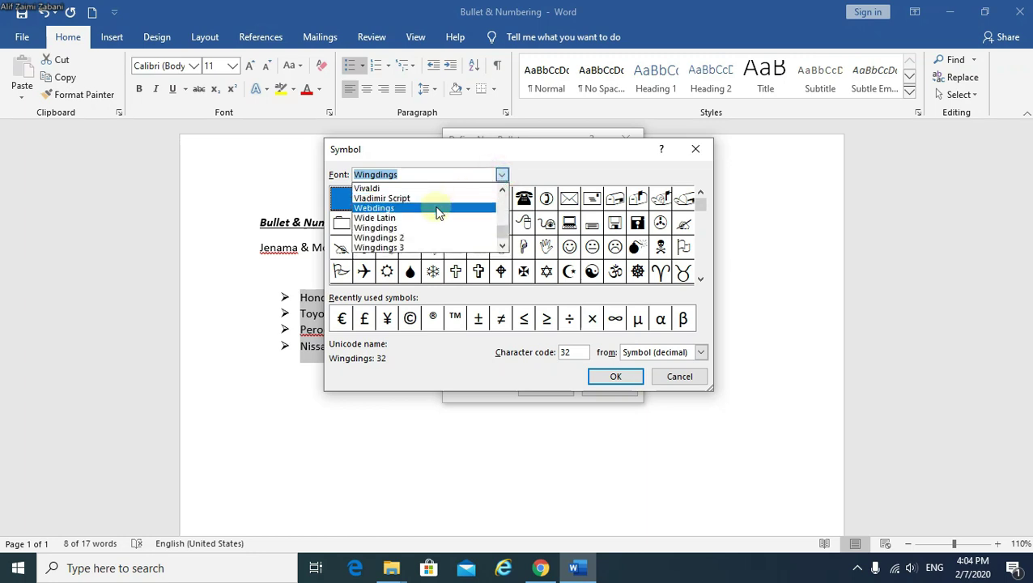
click(385, 209)
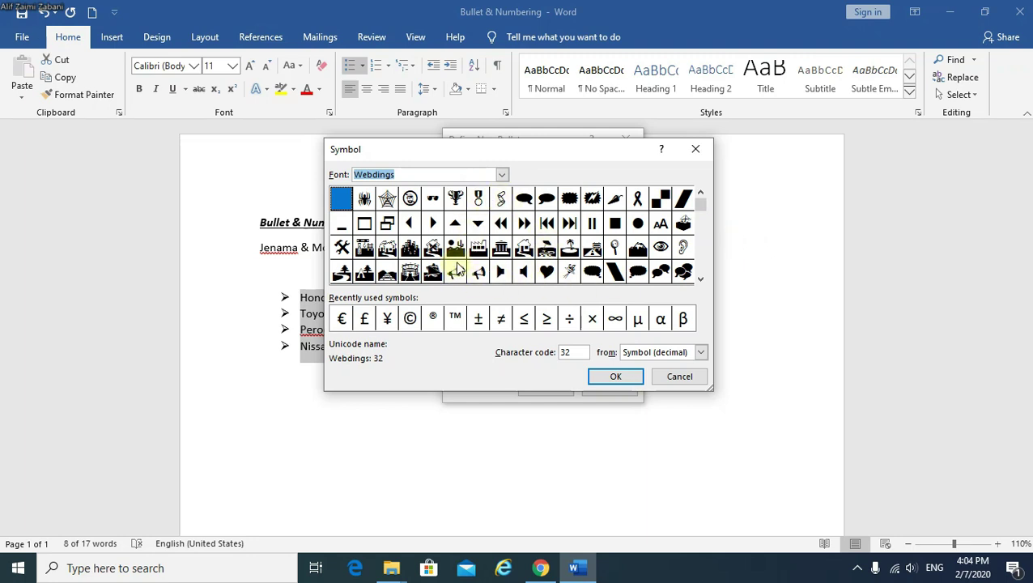
click(456, 201)
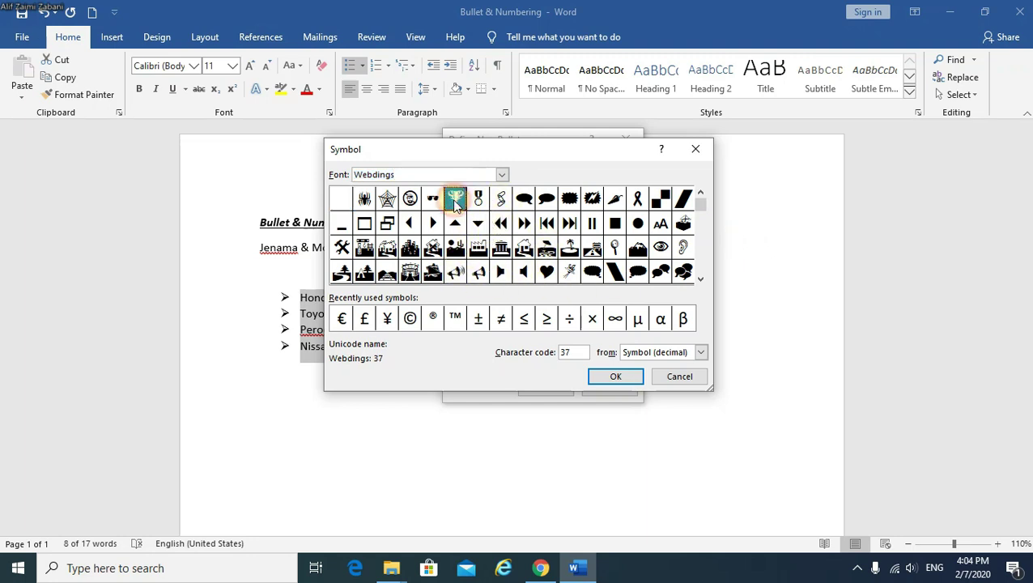
click(616, 377)
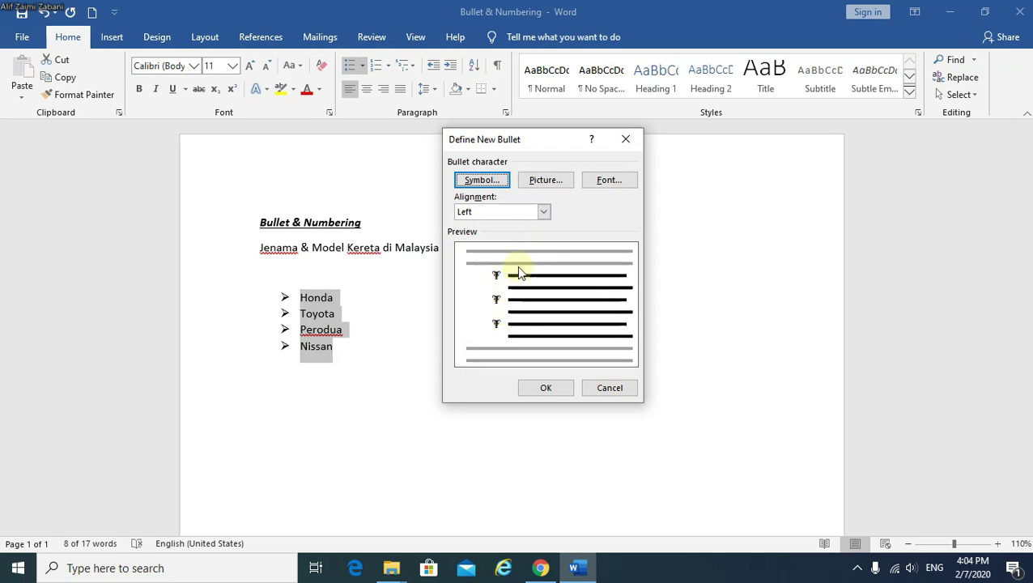
Set the trophy bullet's font color to red and apply the new bullet to the car brand list.
click(613, 184)
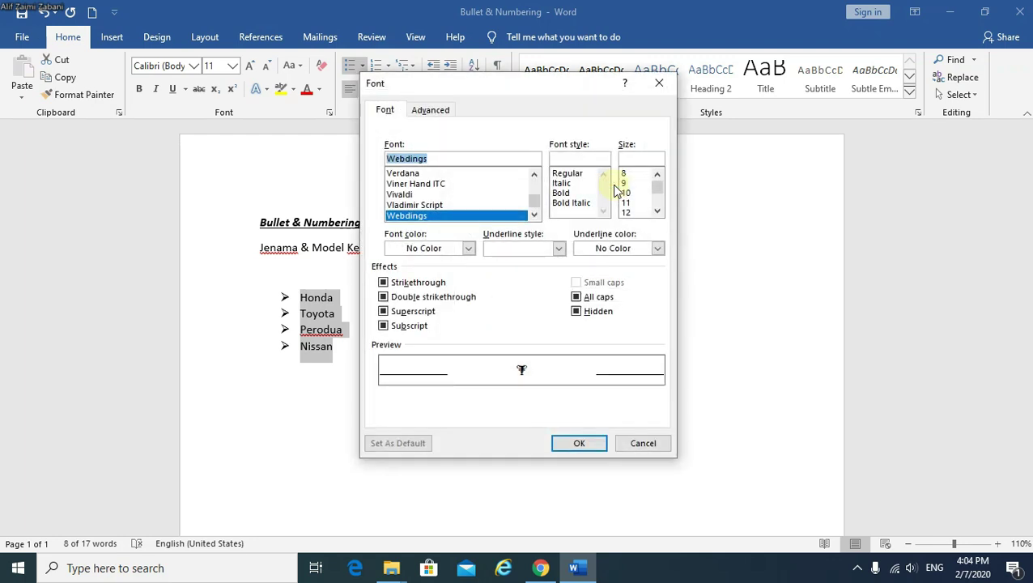
click(411, 248)
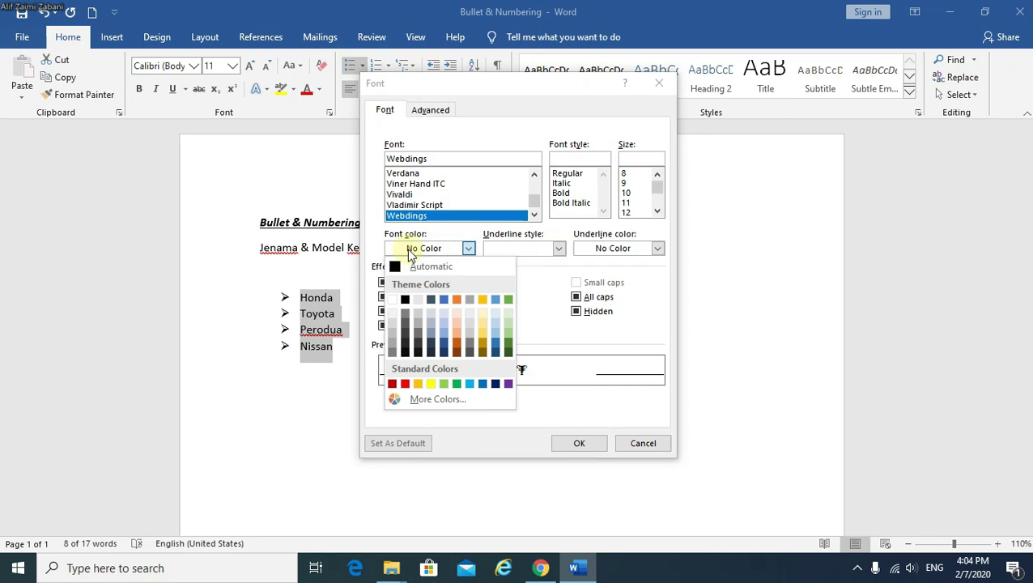
click(405, 384)
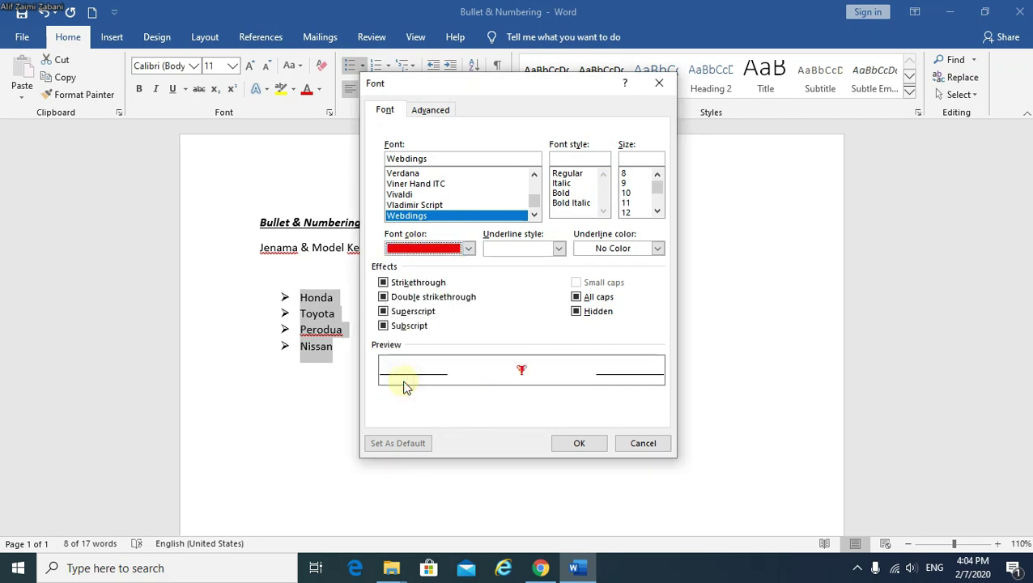
click(580, 443)
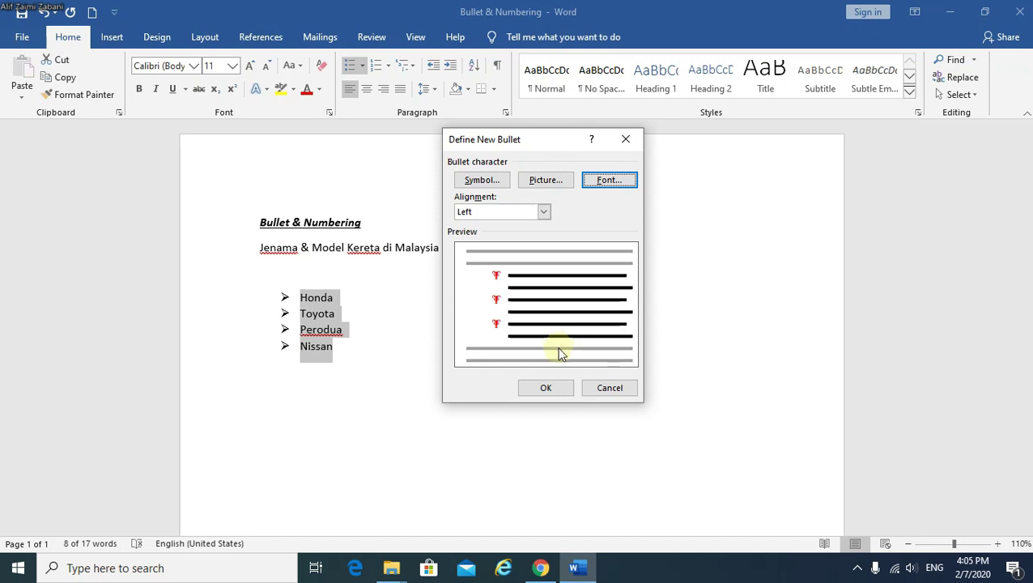
click(558, 388)
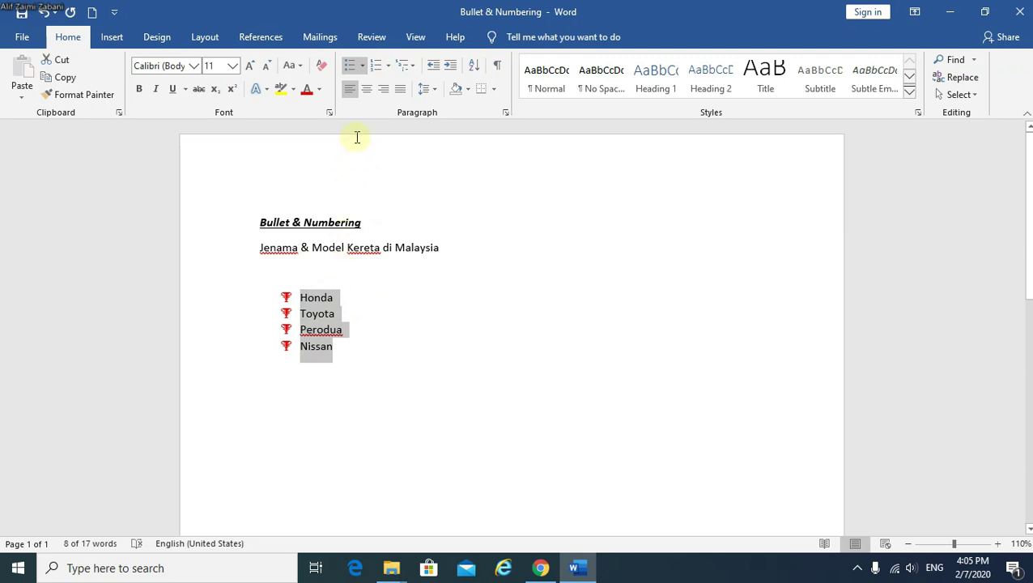
Define a picture bullet from the image "a" in the Pictures folder, apply it to the car brands, and place the cursor after Honda.
click(363, 71)
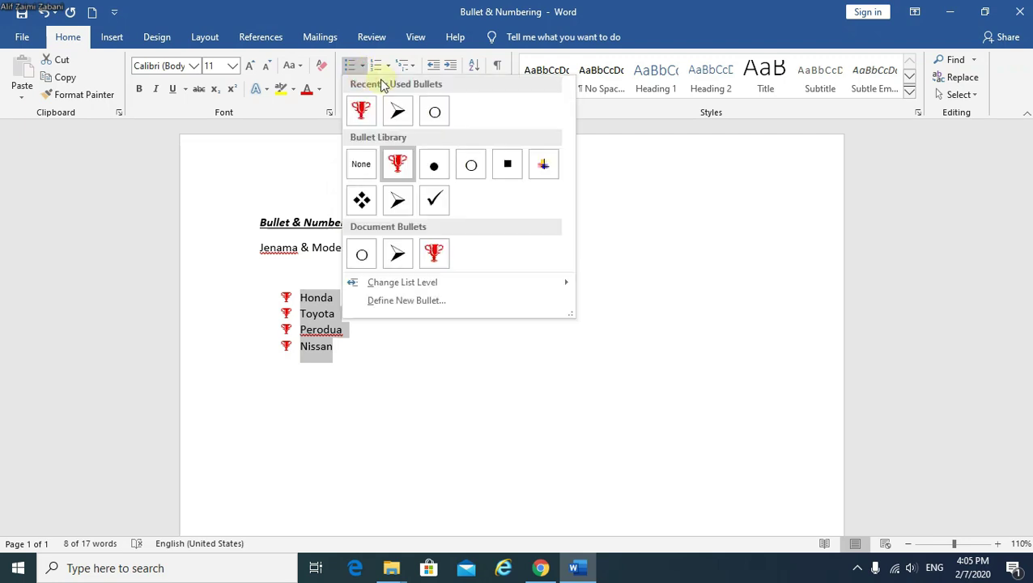
click(409, 303)
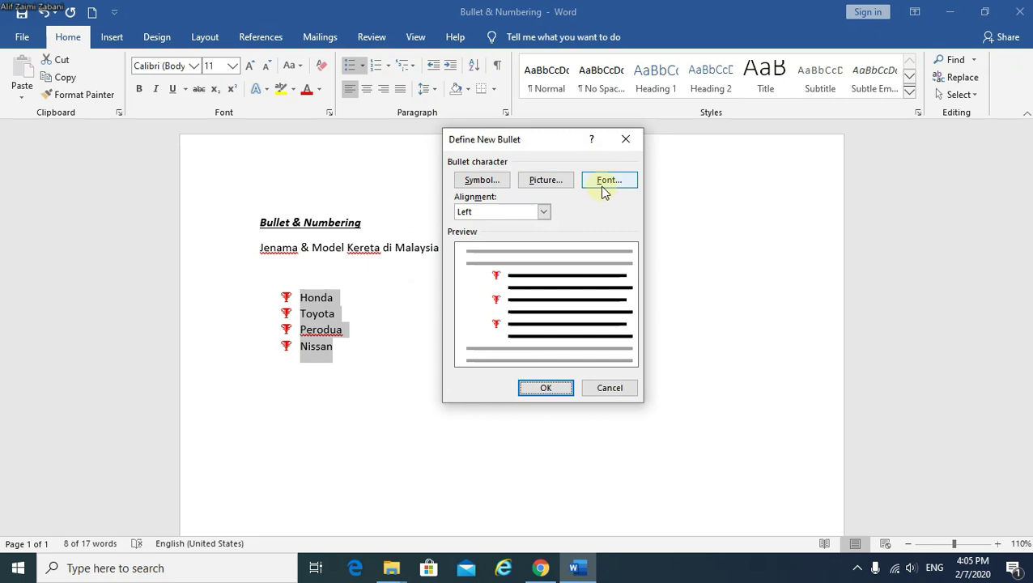
click(548, 186)
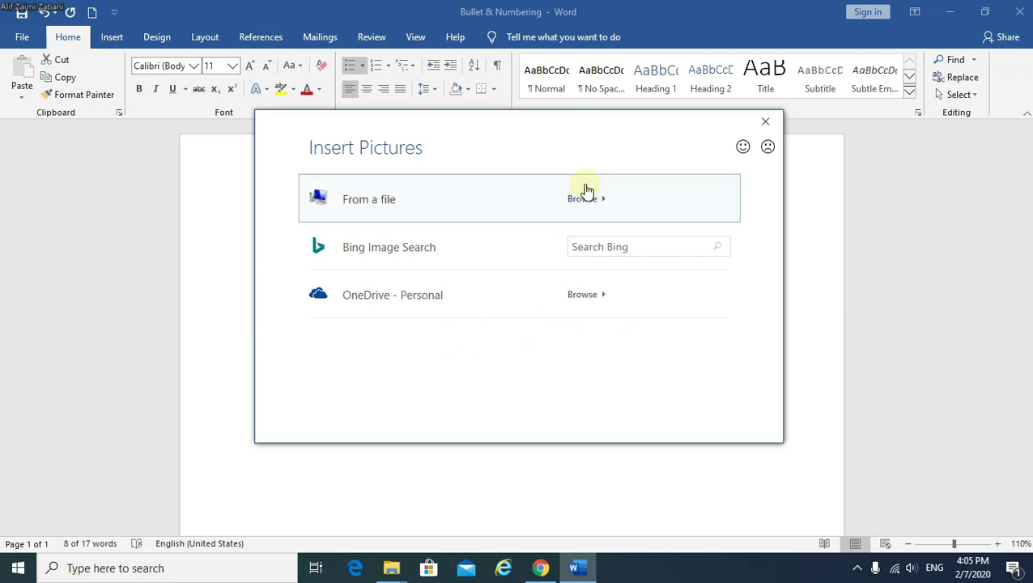
click(624, 250)
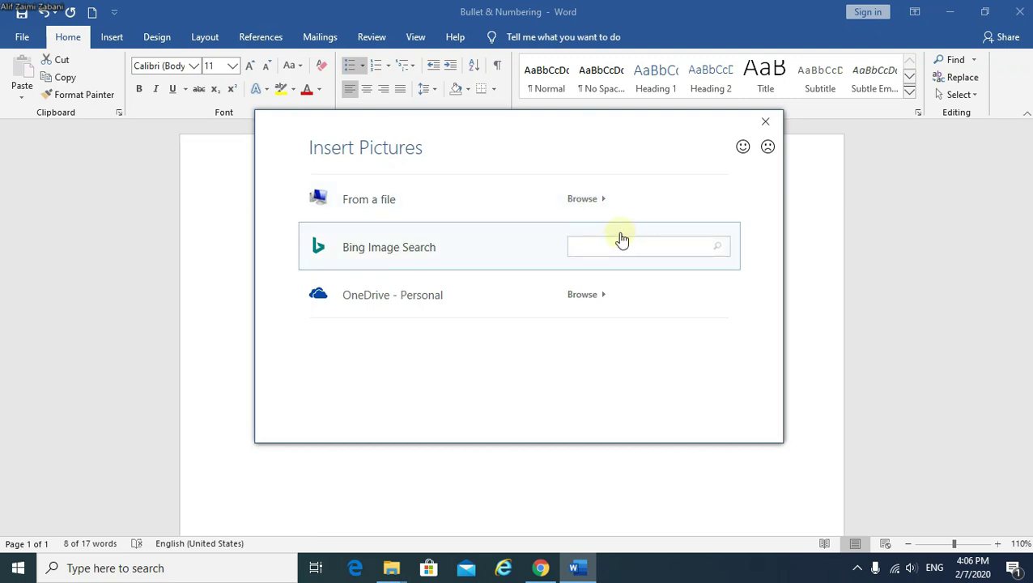
click(591, 204)
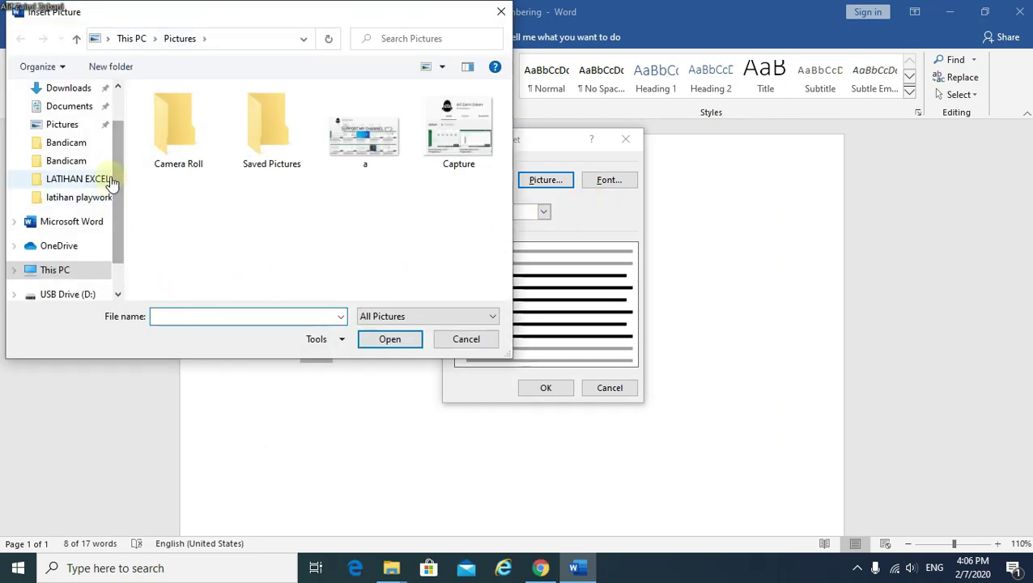
click(69, 130)
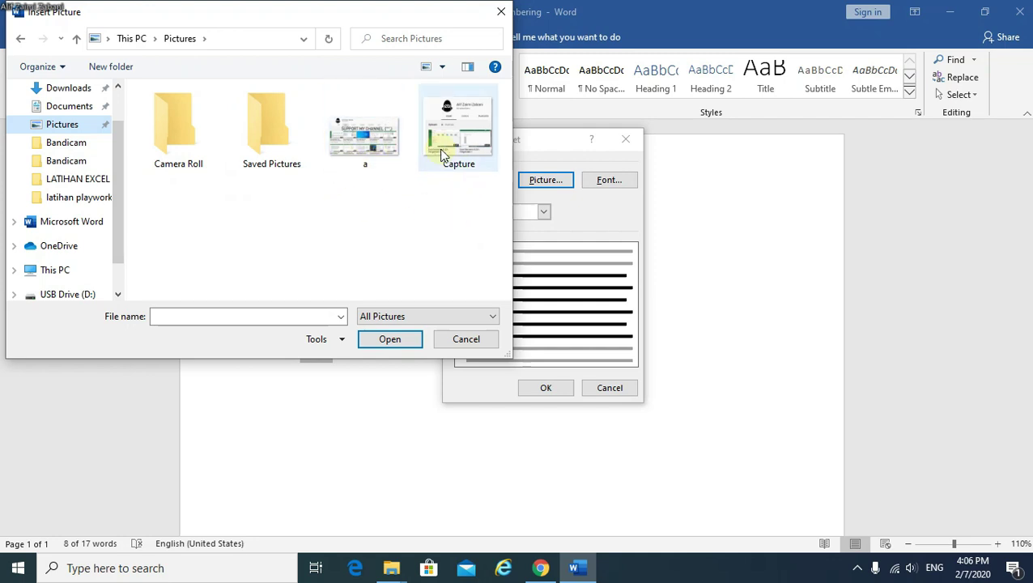
double_click(374, 144)
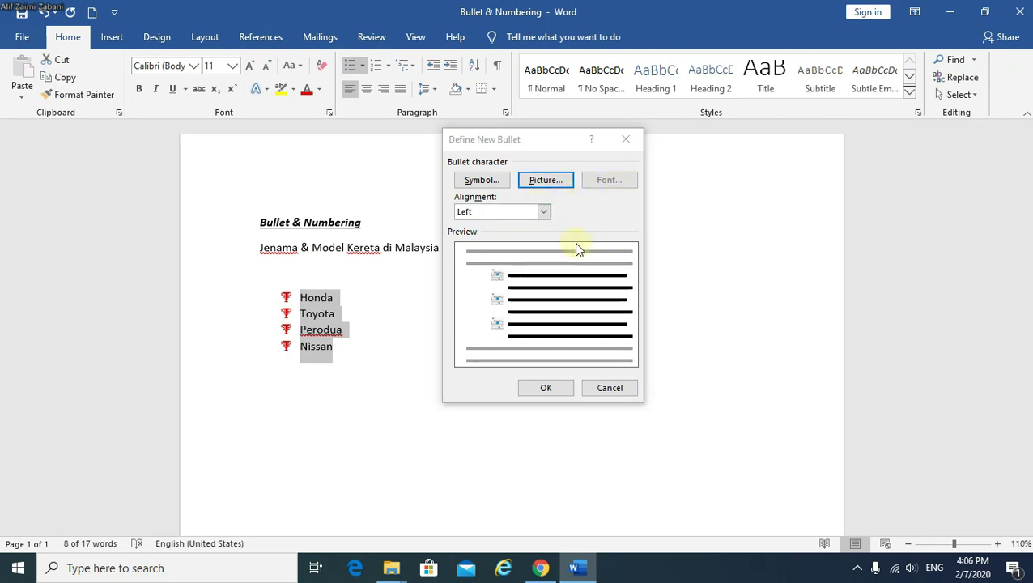
click(547, 389)
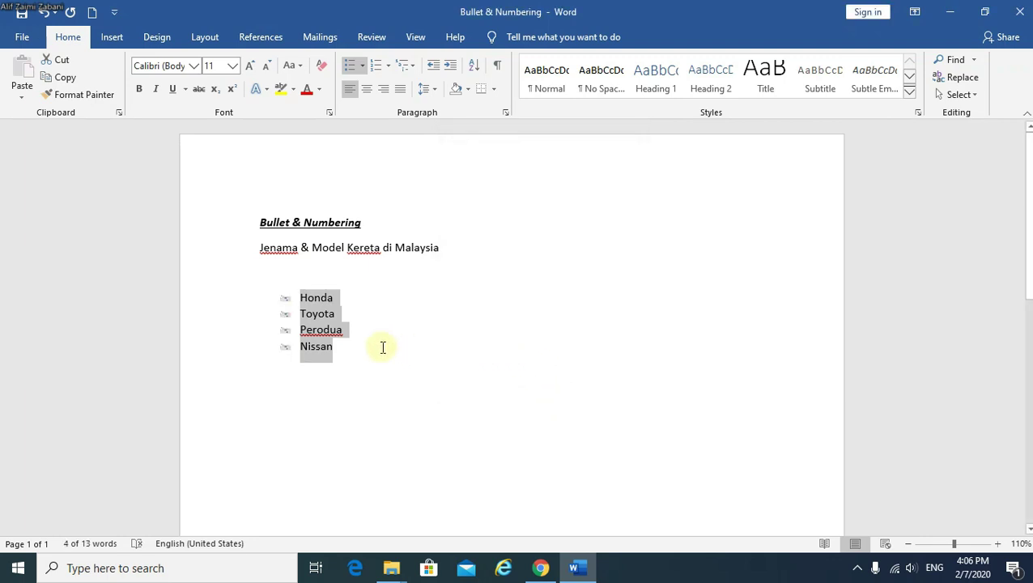
click(340, 306)
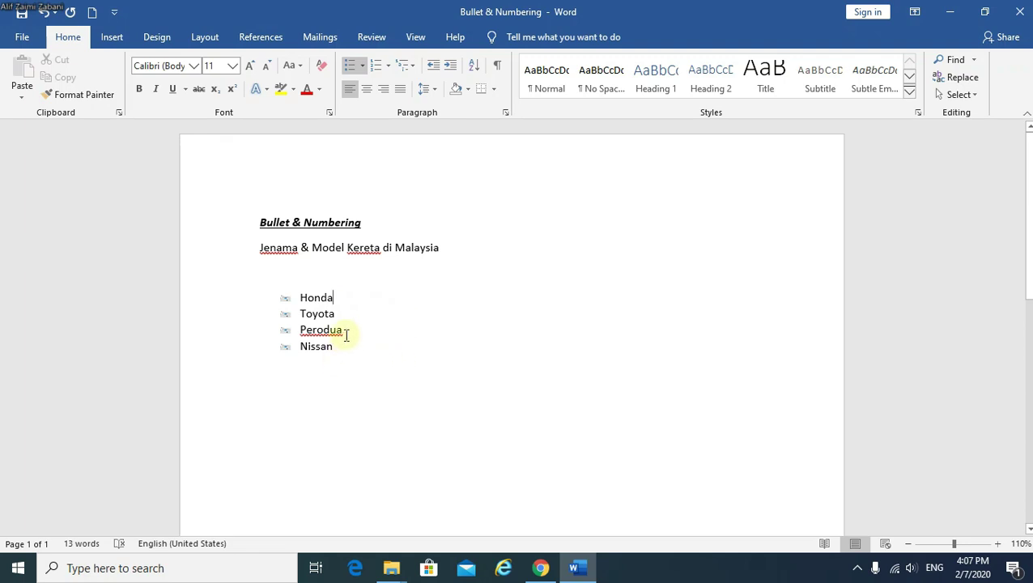
Add Proton as a new list item directly after Perodua.
click(347, 336)
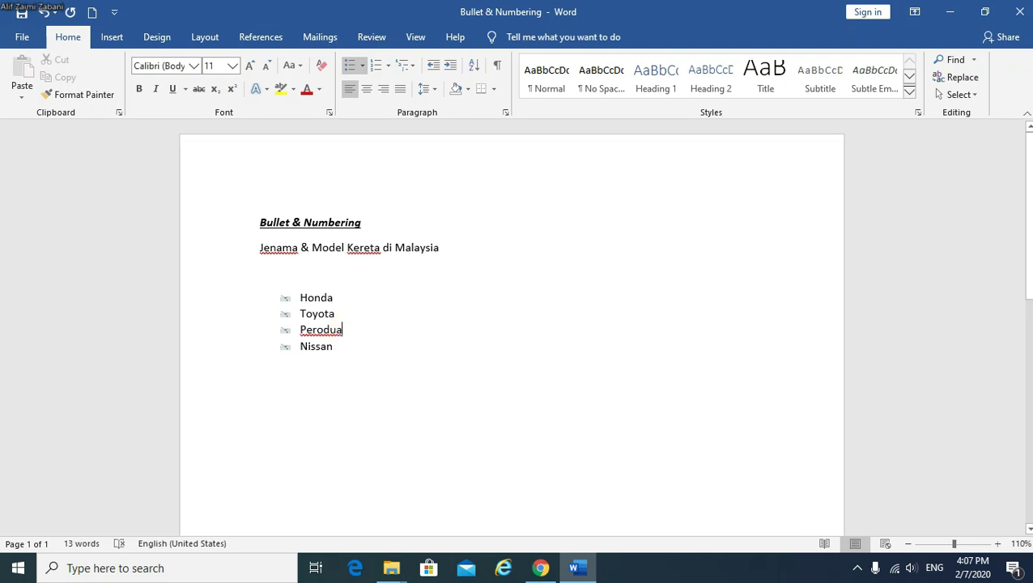
key(Return)
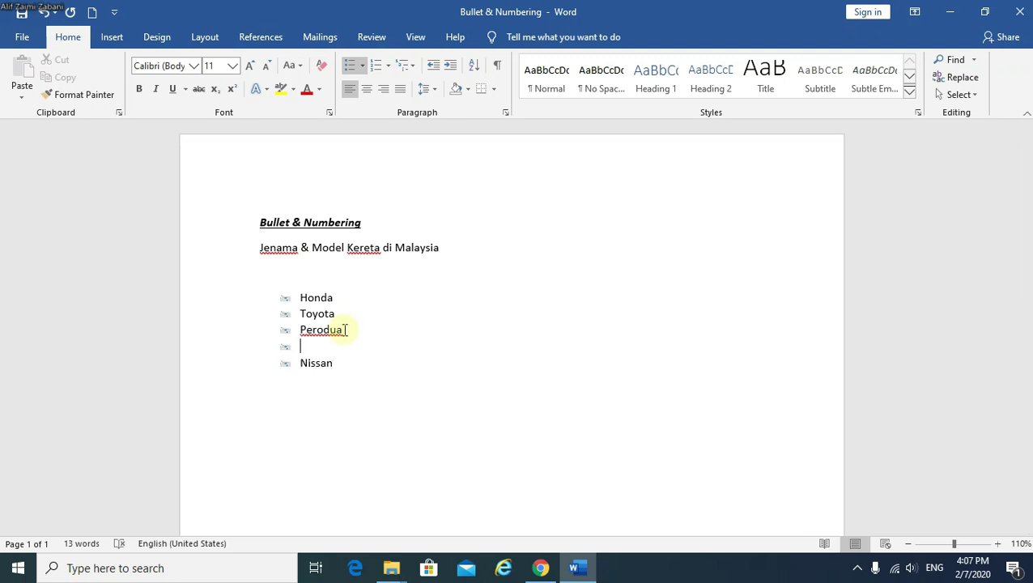
text(Proton)
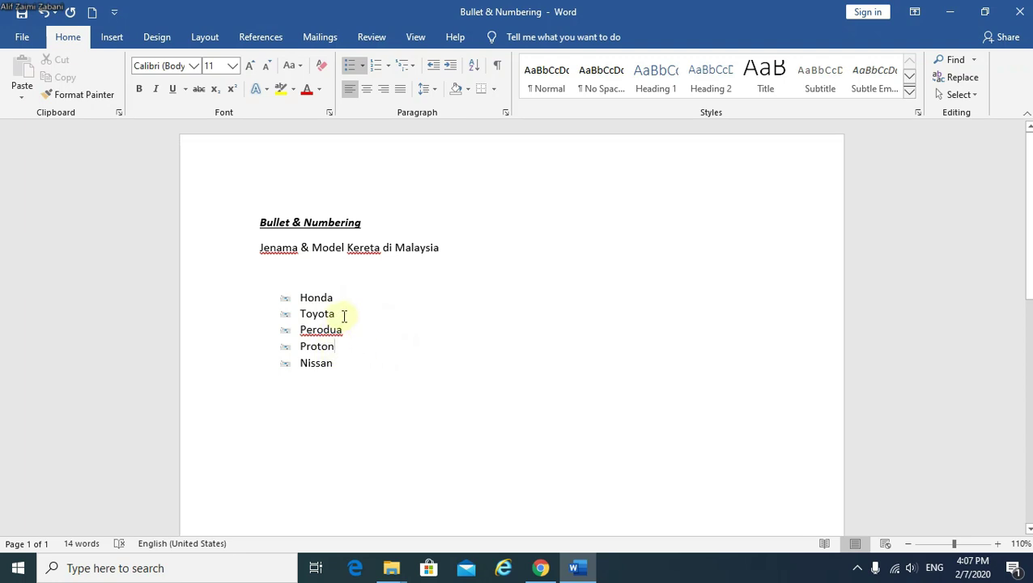
Insert Vios as a new list item directly below Toyota.
click(344, 316)
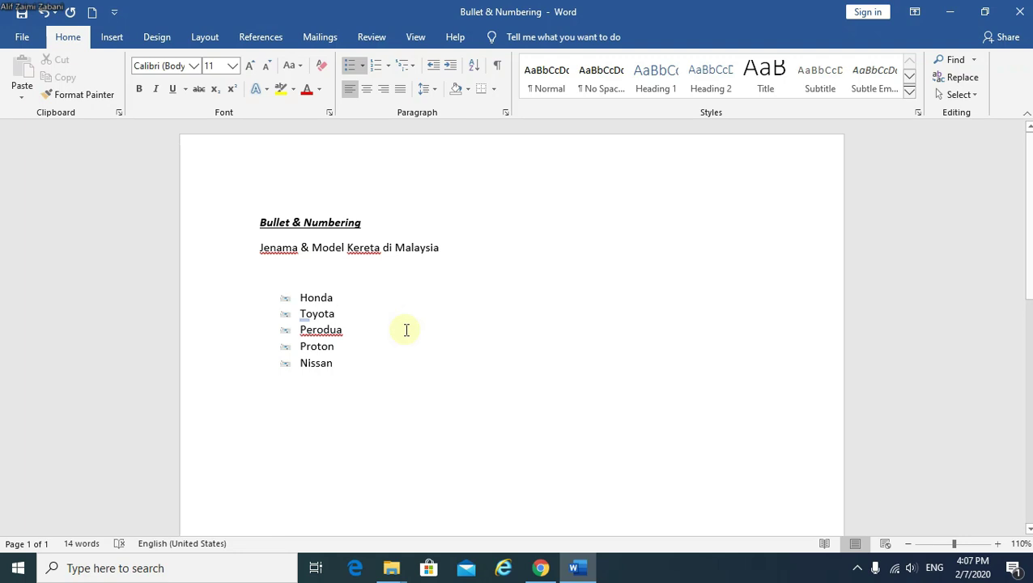
key(Return)
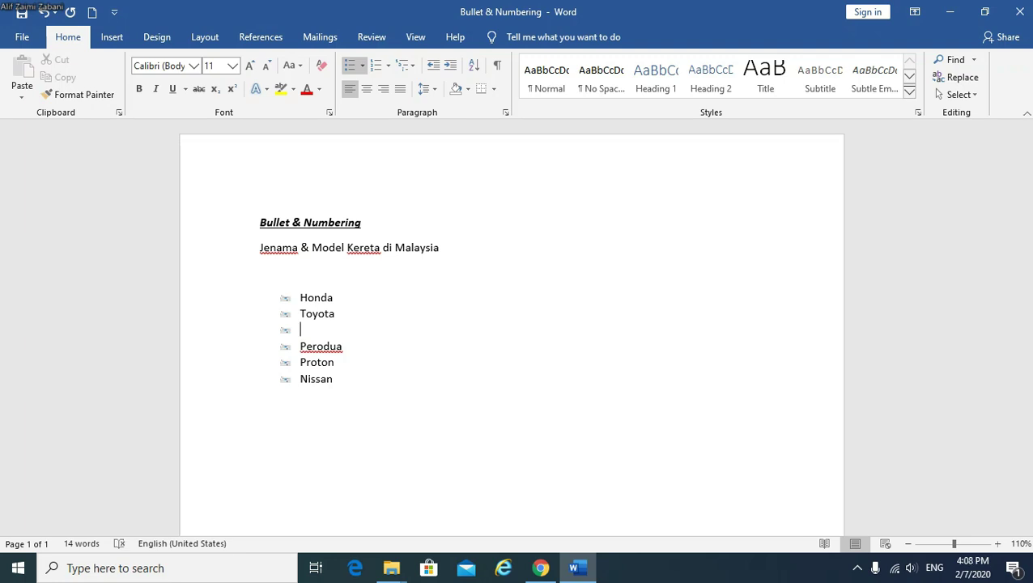
text(Vip)
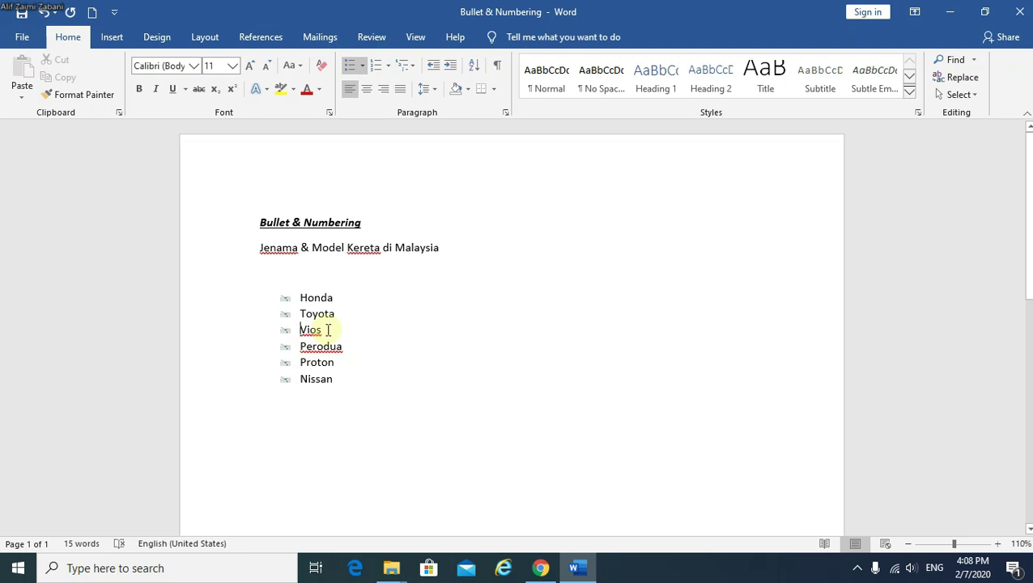
Demote the Vios item to a second-level bullet under Toyota and place the cursor after it.
key(Tab)
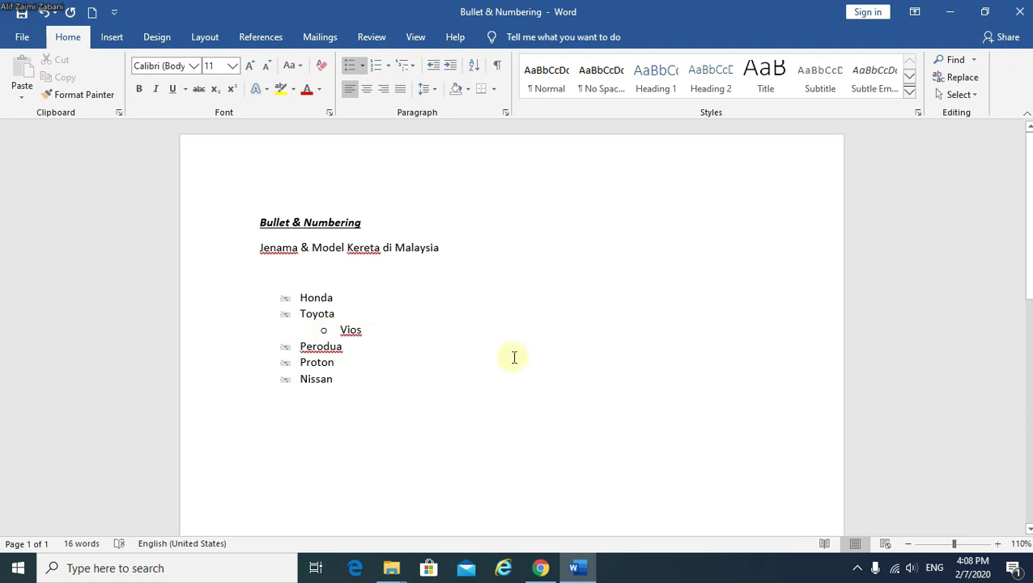
click(46, 14)
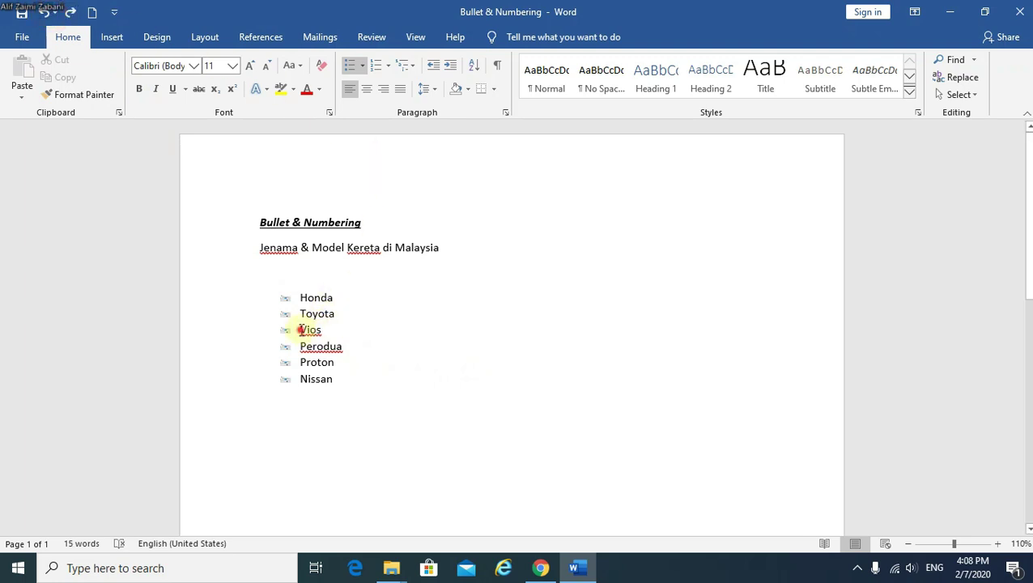
click(301, 329)
click(300, 329)
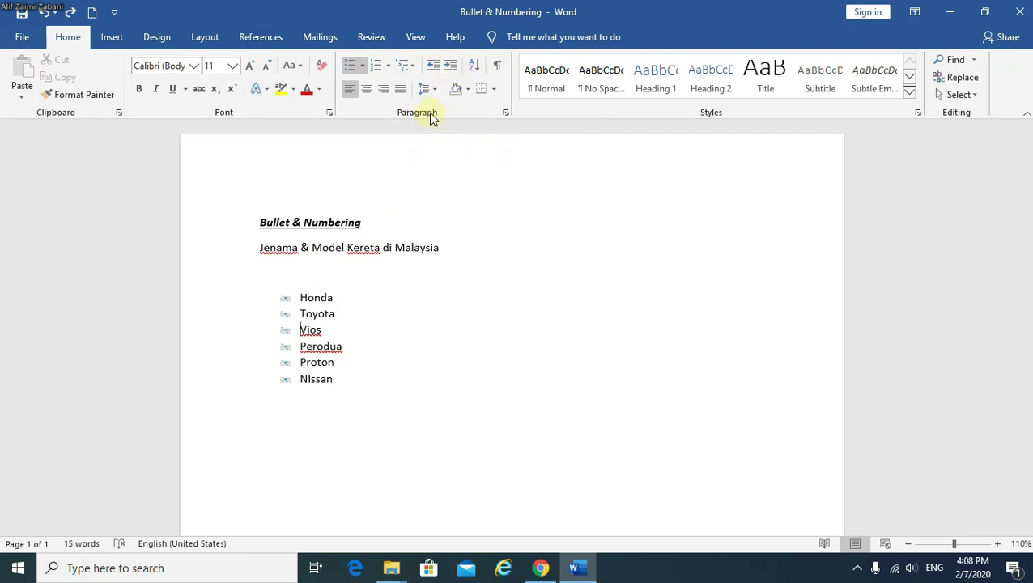
click(451, 71)
click(450, 70)
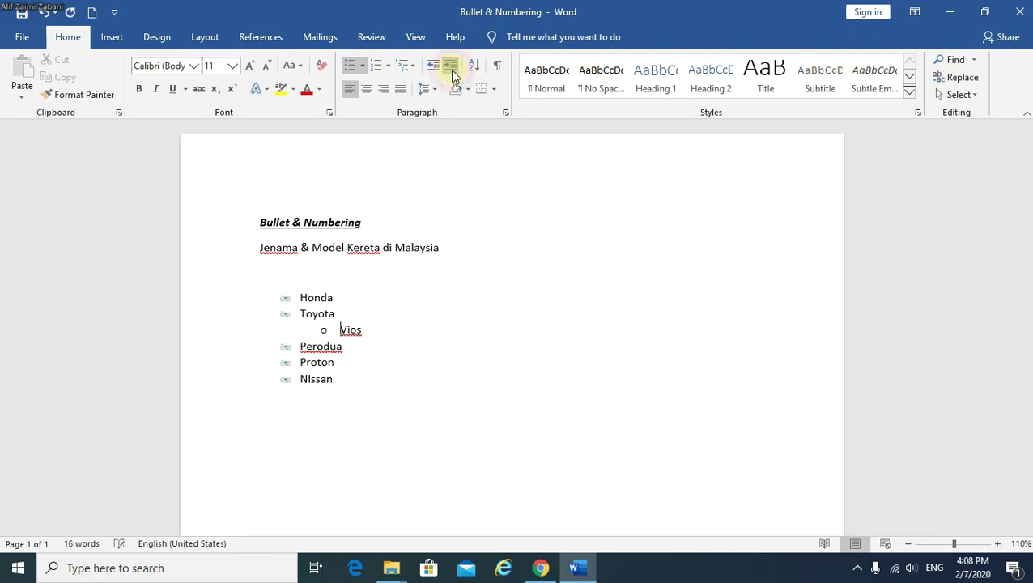
click(389, 329)
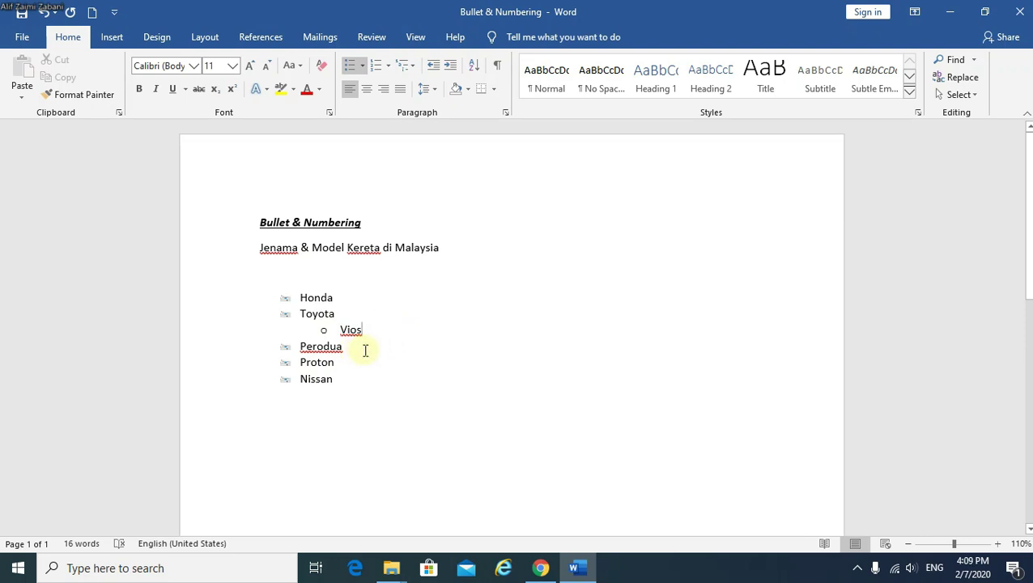
Add MyVi and Viva as second-level bullet items under Perodua.
click(365, 350)
key(Return)
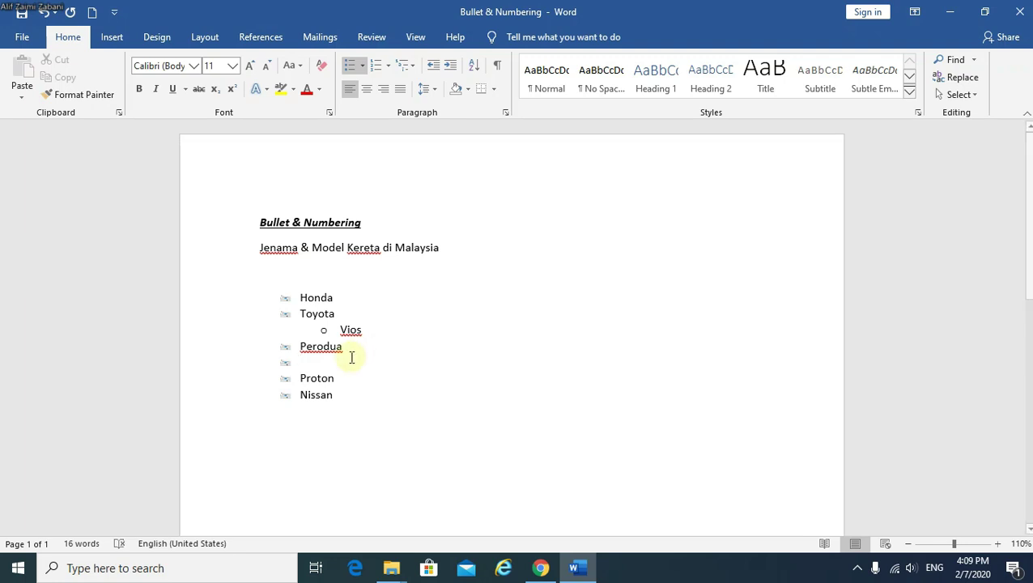
click(451, 66)
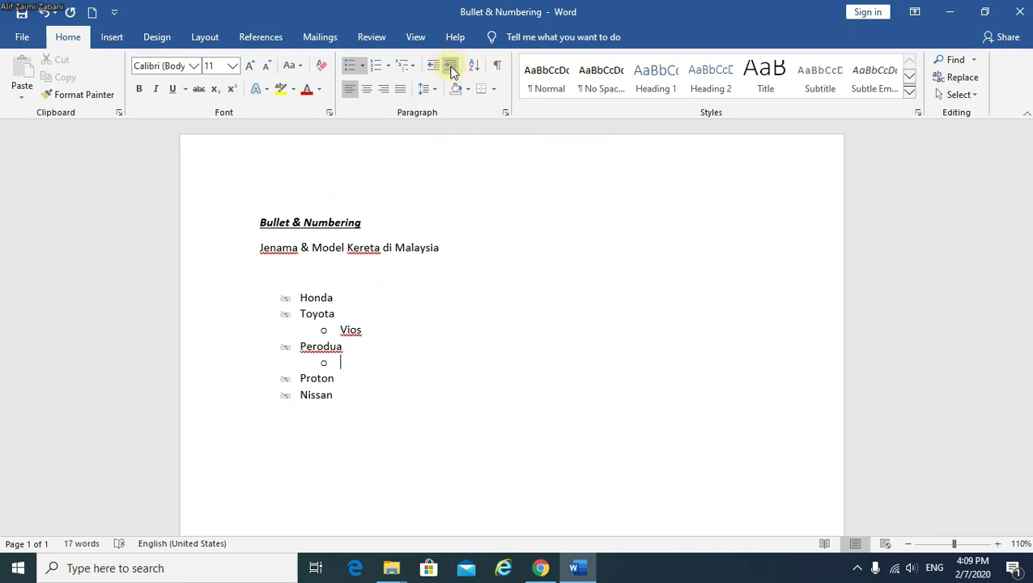
text(MyVi)
key(Return)
text(V)
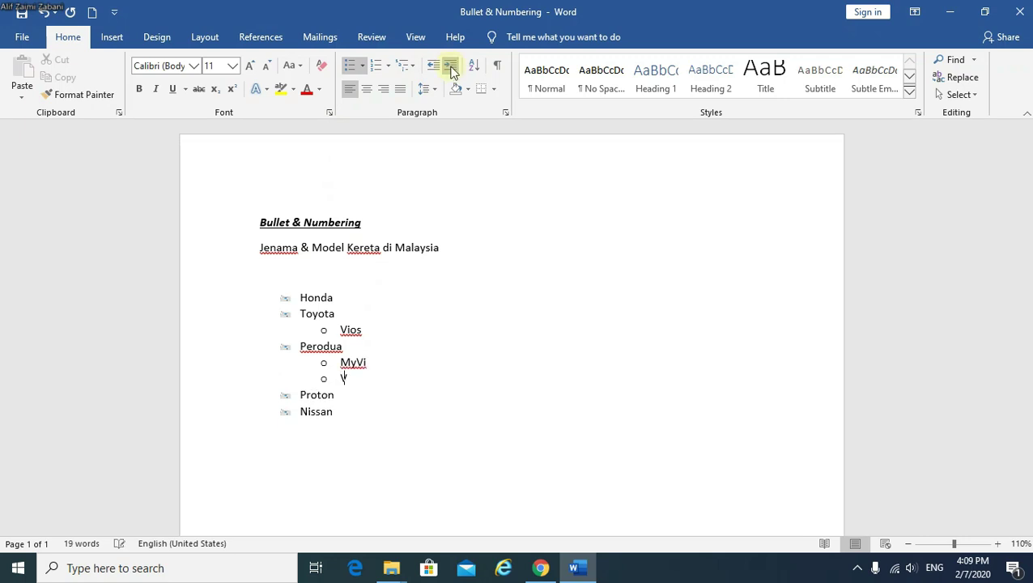
text(i)
text(Va)
text(va)
Add Kenari as the third second-level item under Perodua, below Viva.
key(Return)
text(Aruz)
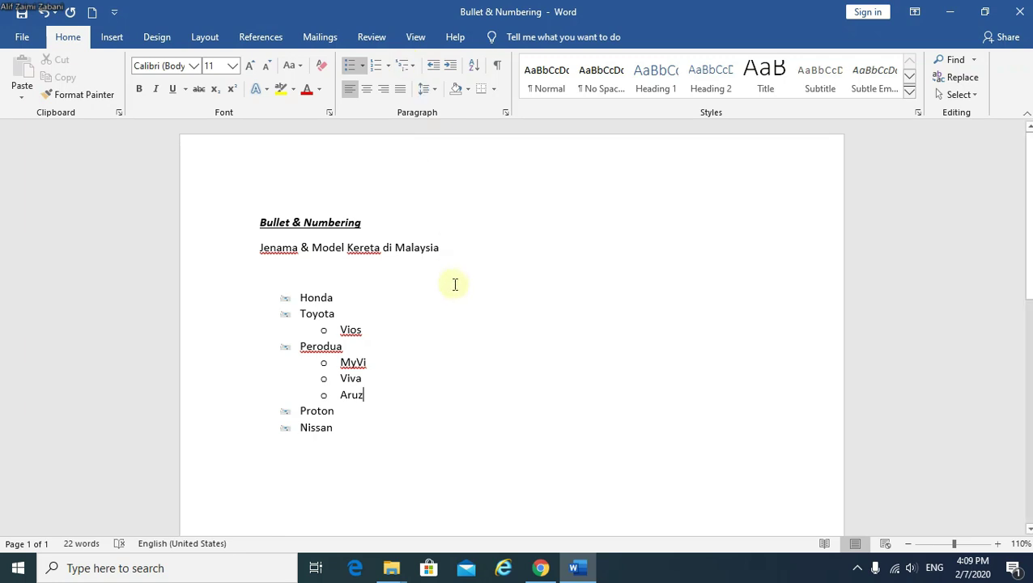
key(BackSpace)
key(BackSpace)
key(BackSpace)
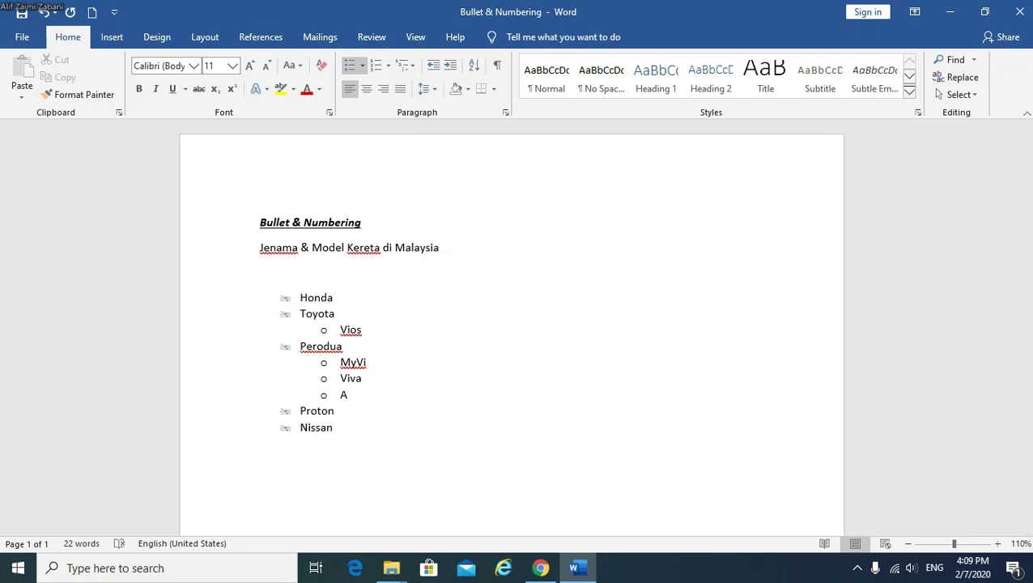
key(BackSpace)
text(Kenari)
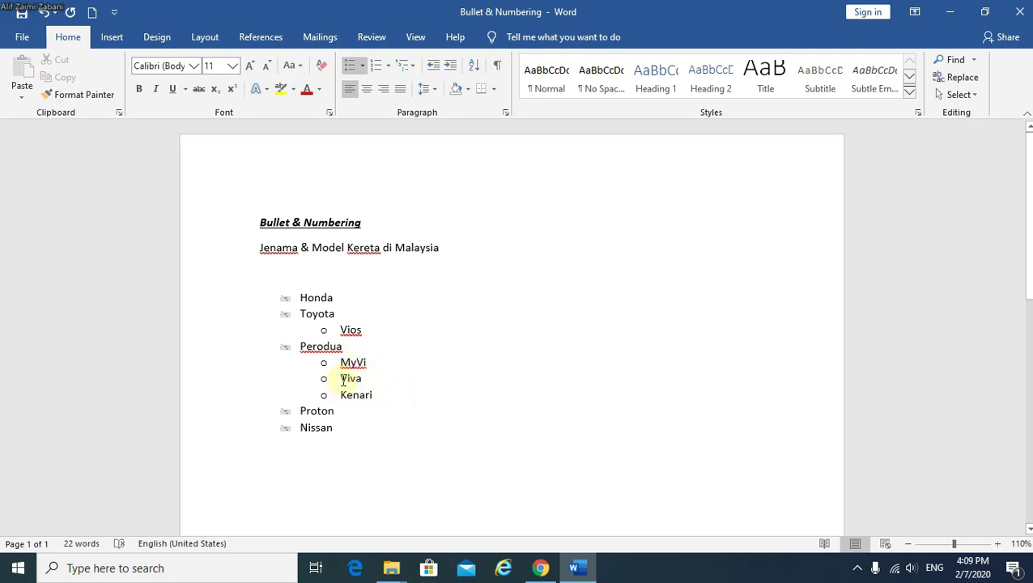
Apply the A. B. C. numbering format to the second-level car model items.
click(342, 329)
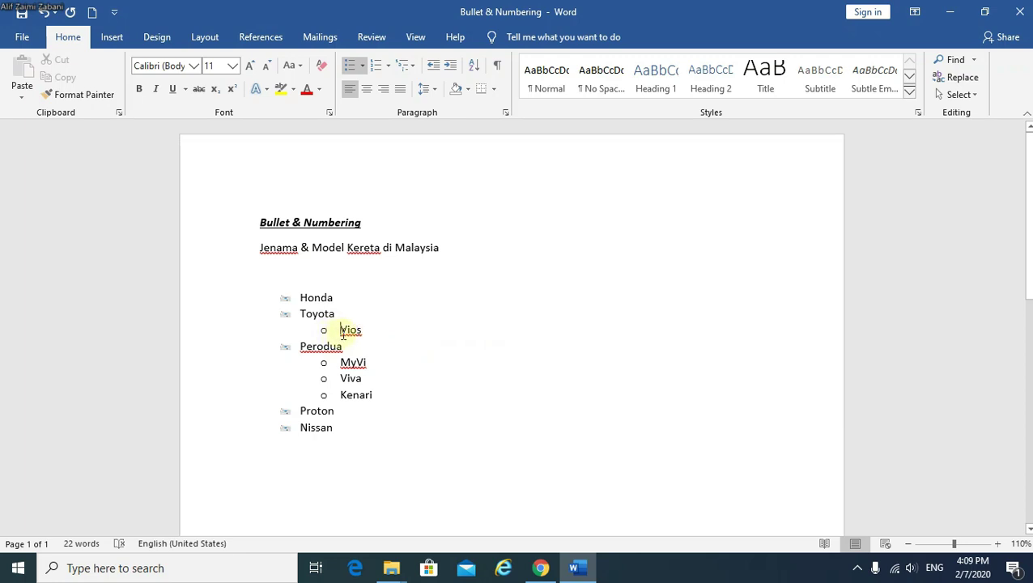
click(388, 68)
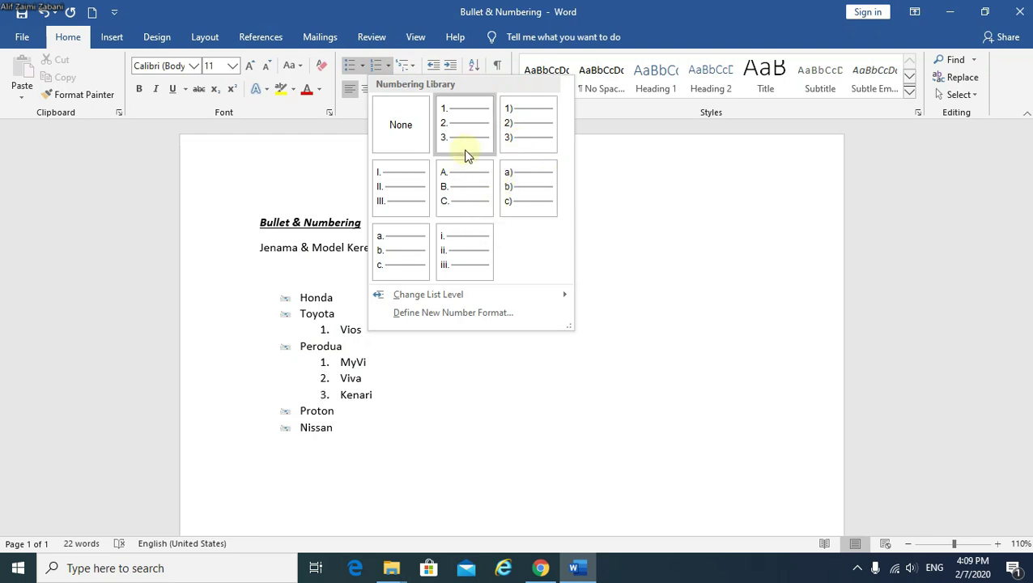
click(465, 189)
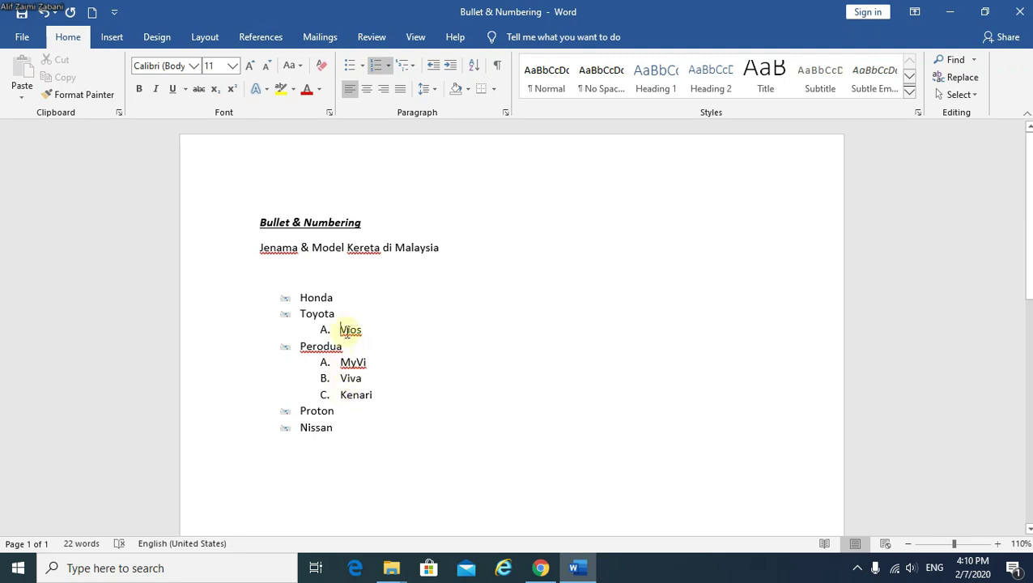
Change the second-level car model items to the 1. 2. 3. numbering format and place the cursor after Kenari.
click(389, 68)
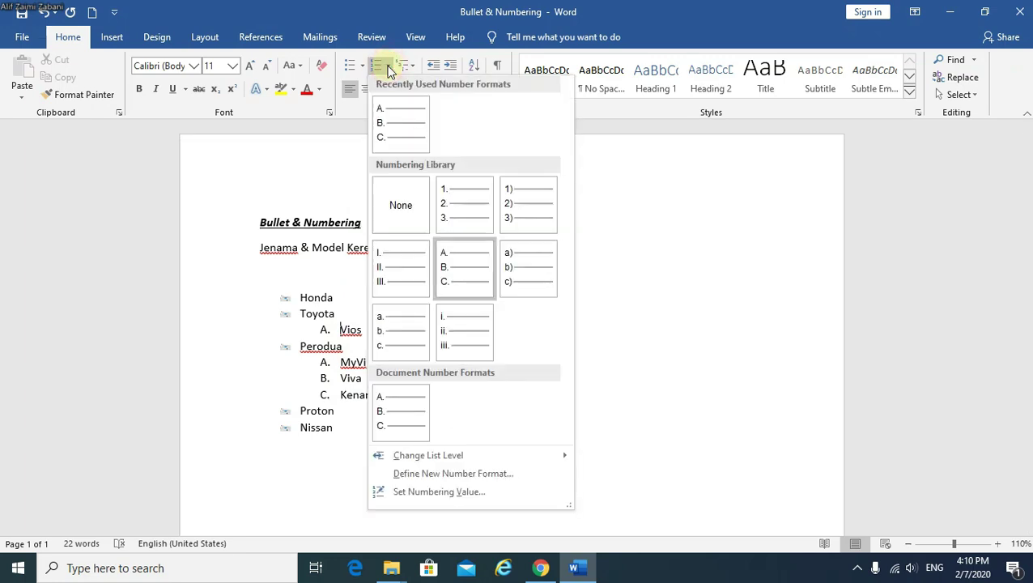
click(467, 213)
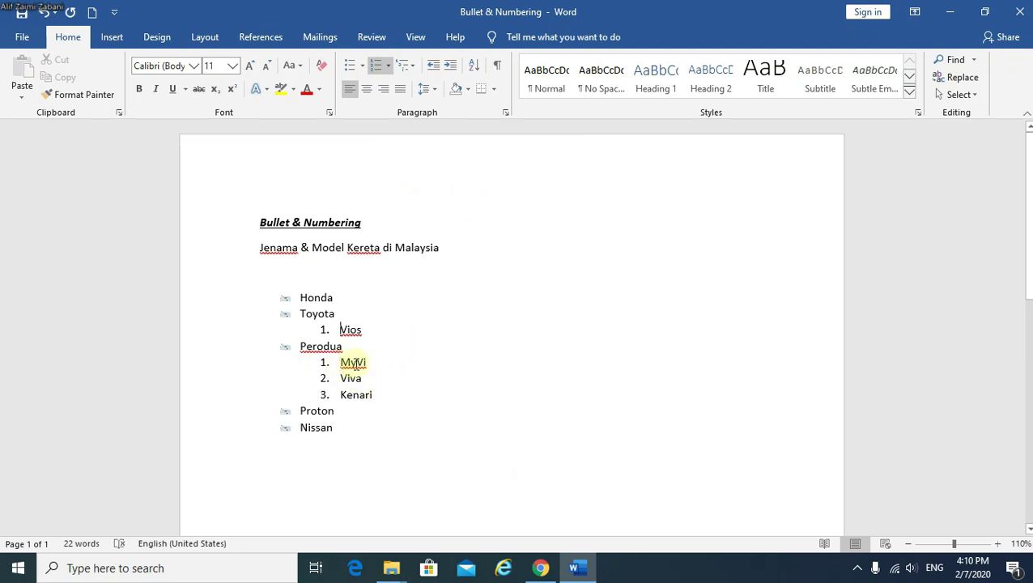
click(342, 333)
click(374, 392)
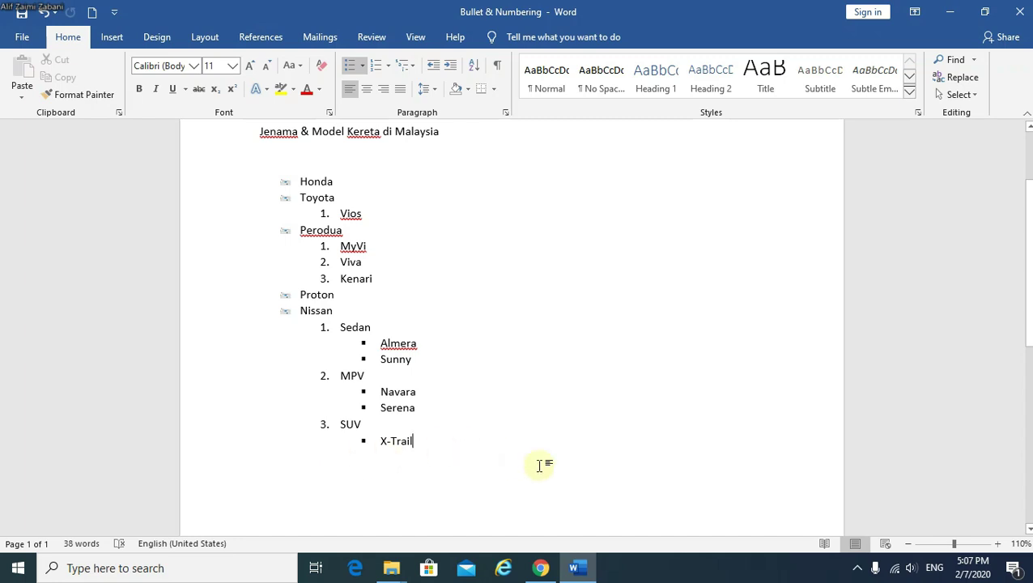
Start a new line after X-Trail and remove its bullet to end the list.
scroll(478, 458, down, 1)
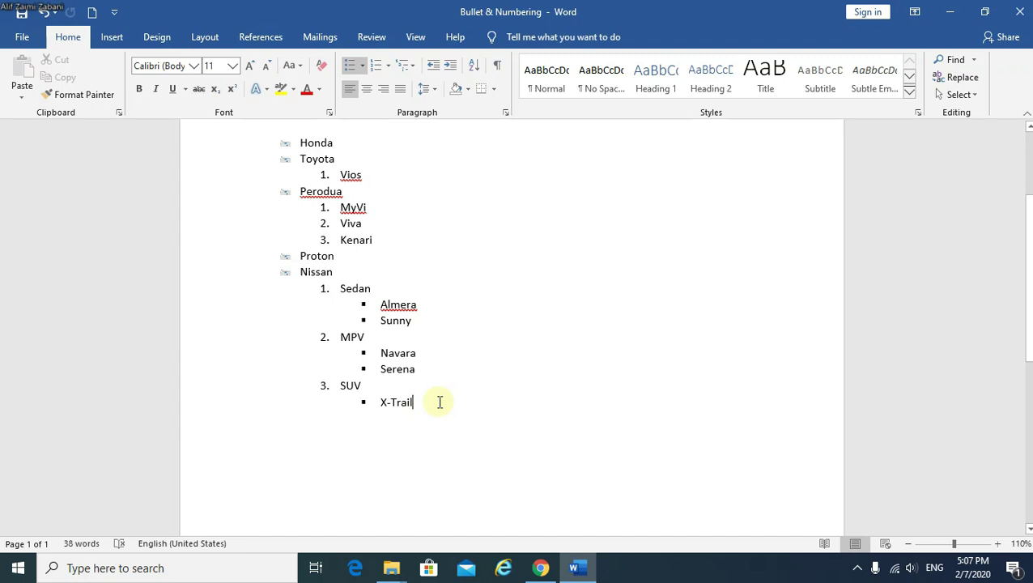
key(Return)
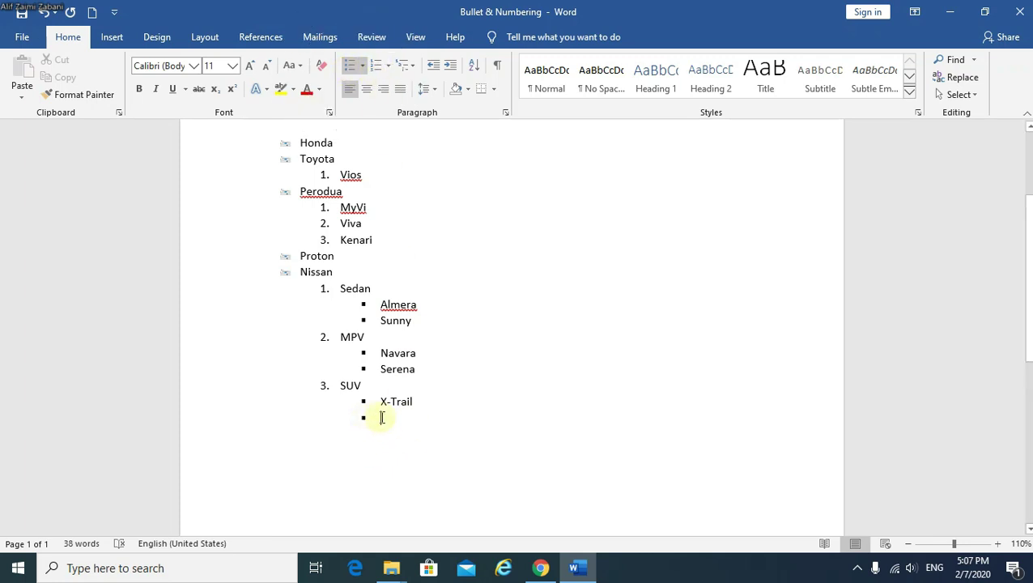
click(351, 71)
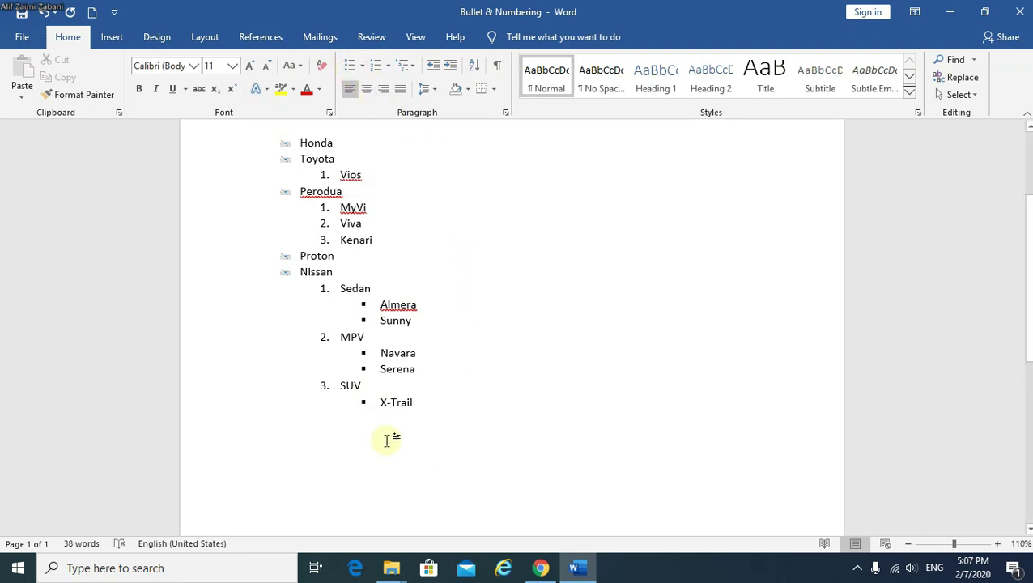
Decrease the indent of the empty line below X-Trail until it aligns with the page's left margin.
scroll(362, 451, up, 2)
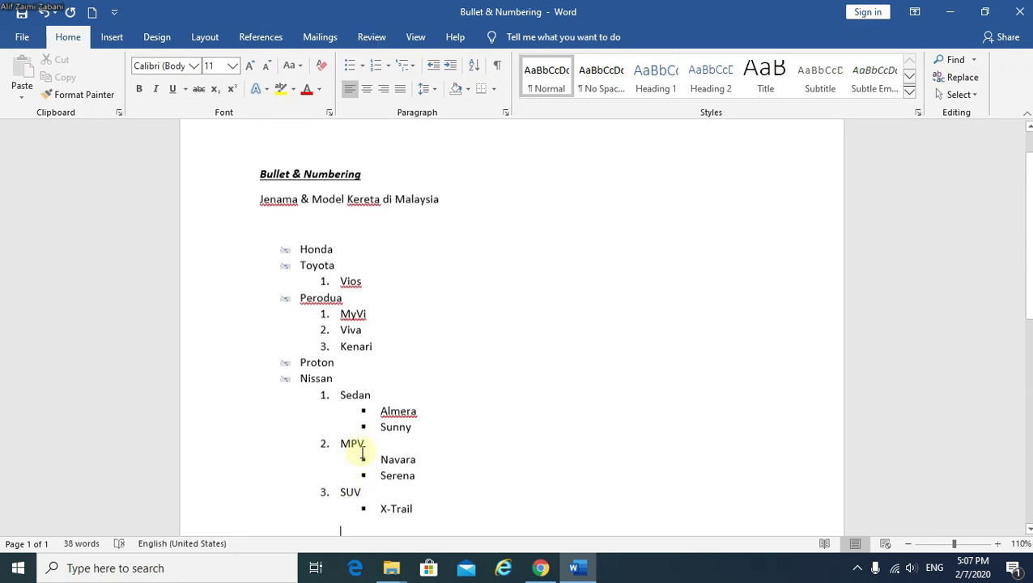
scroll(354, 450, down, 2)
scroll(387, 403, up, 1)
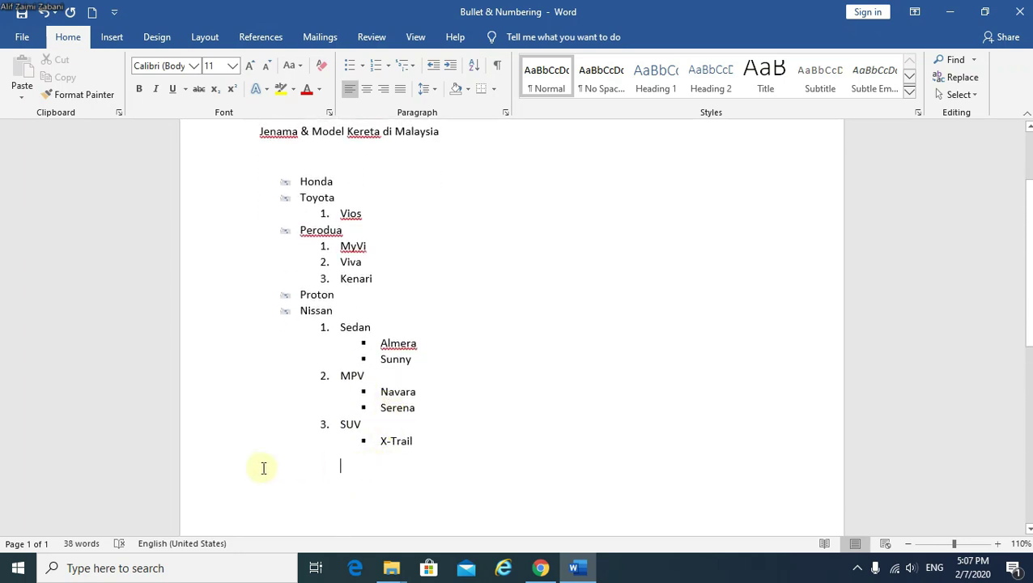
click(432, 72)
click(431, 71)
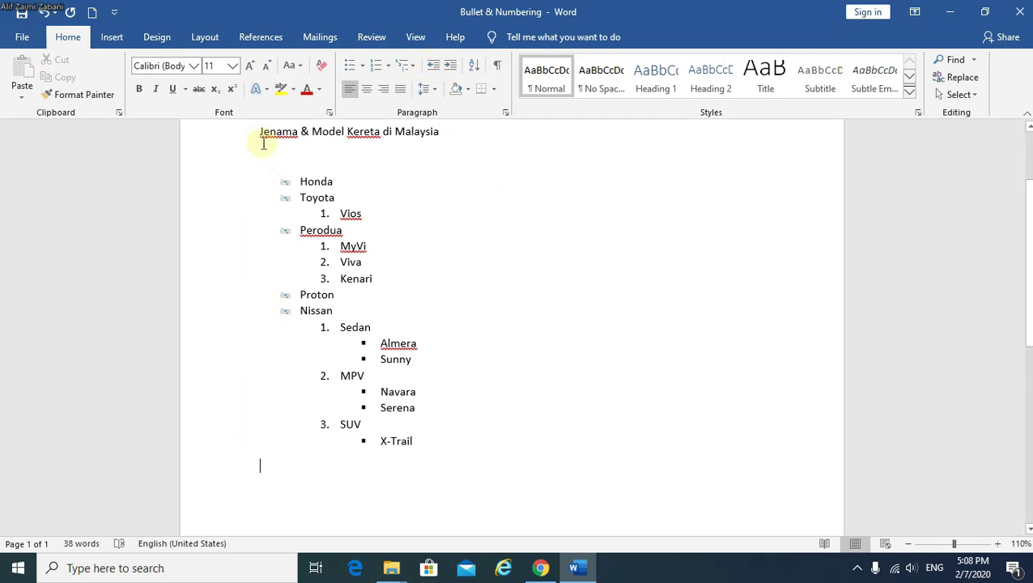
click(275, 471)
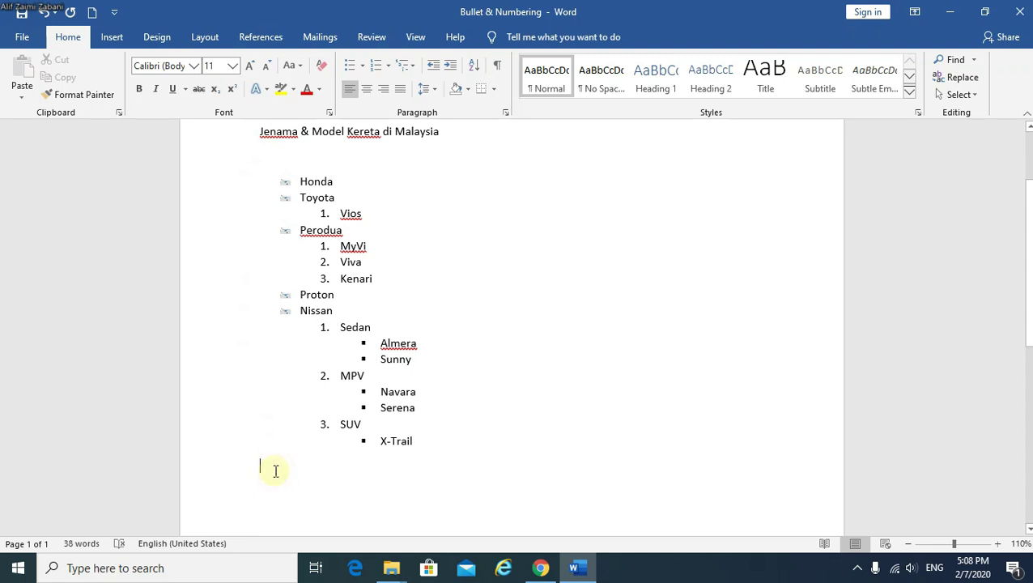